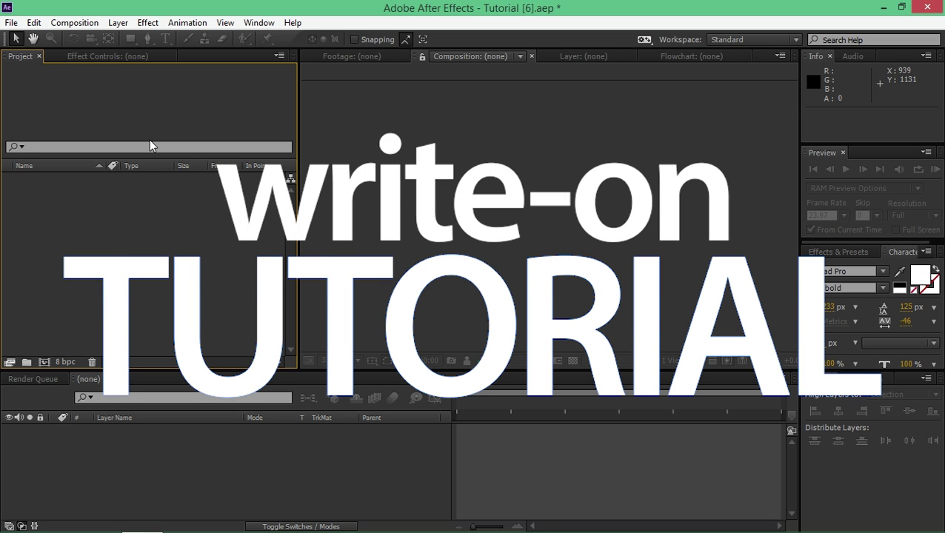
Step: Create Comp 1 as a 1920×1080 HDTV, 29.97 fps, 6-second composition with a black background
click(72, 23)
click(77, 37)
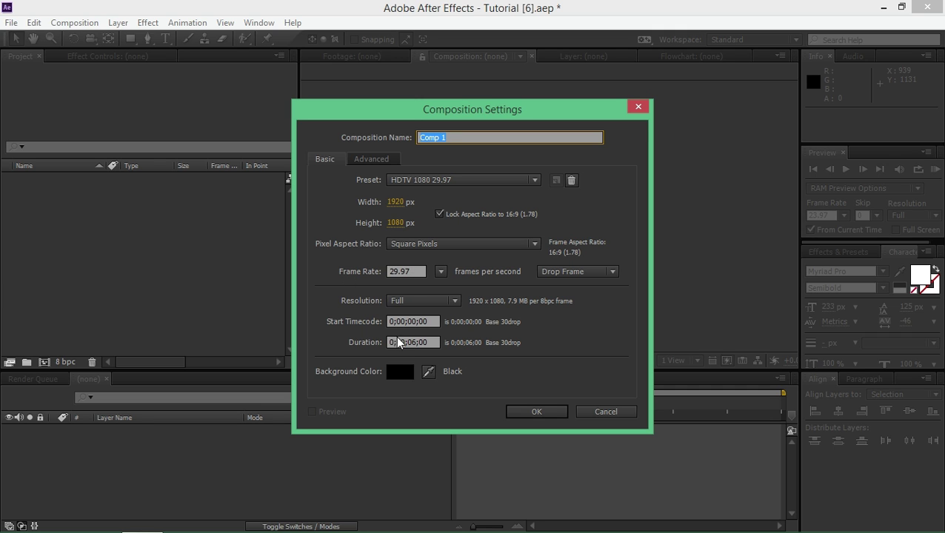
click(540, 409)
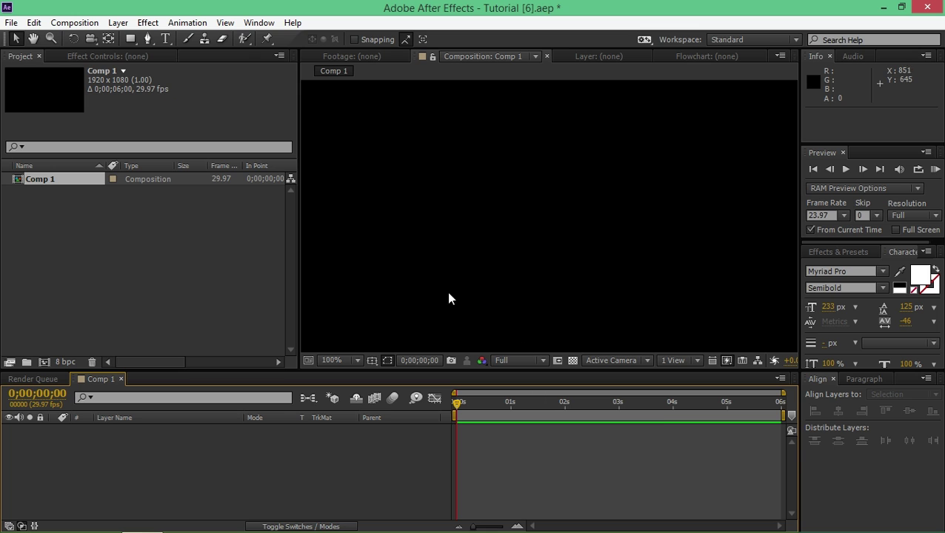
Step: Set the viewer to 33.3% and type TUTORIAL as a new text layer
click(342, 359)
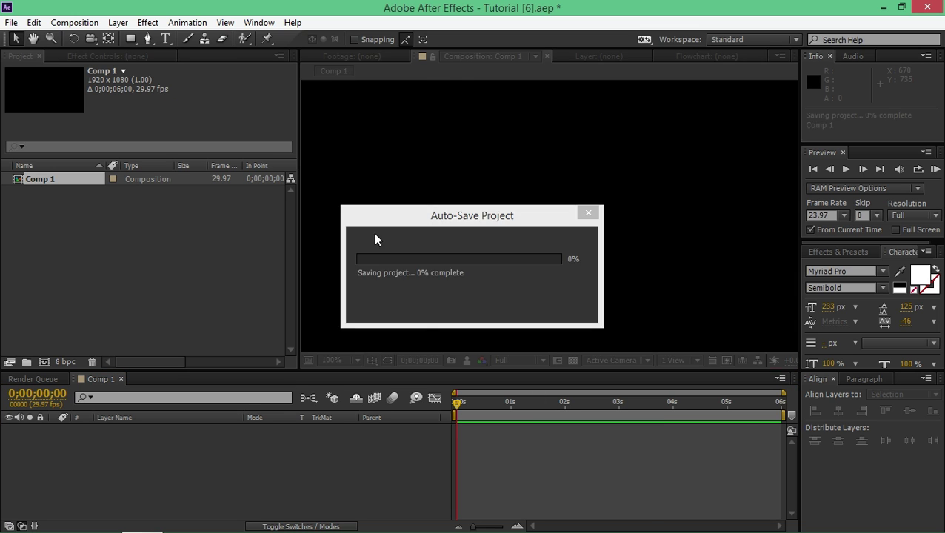
click(342, 360)
click(360, 223)
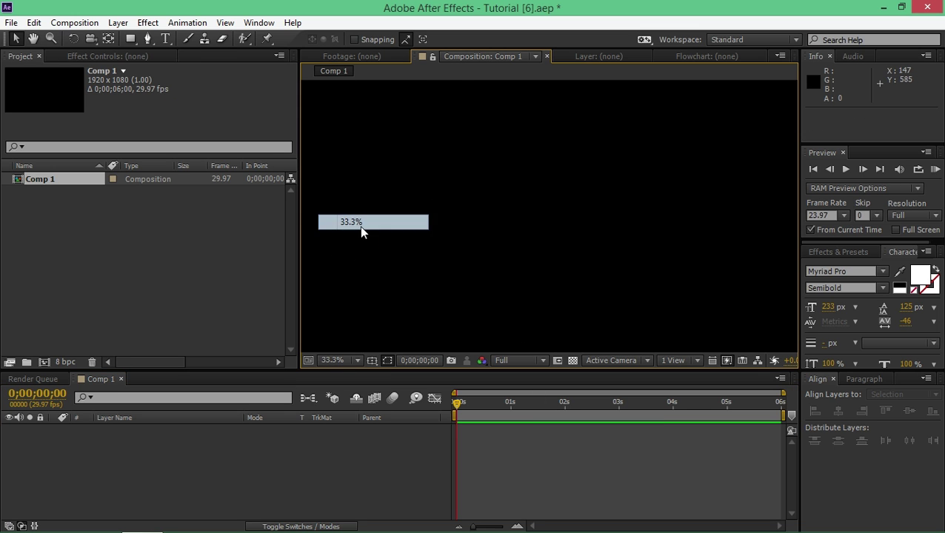
click(166, 38)
click(420, 225)
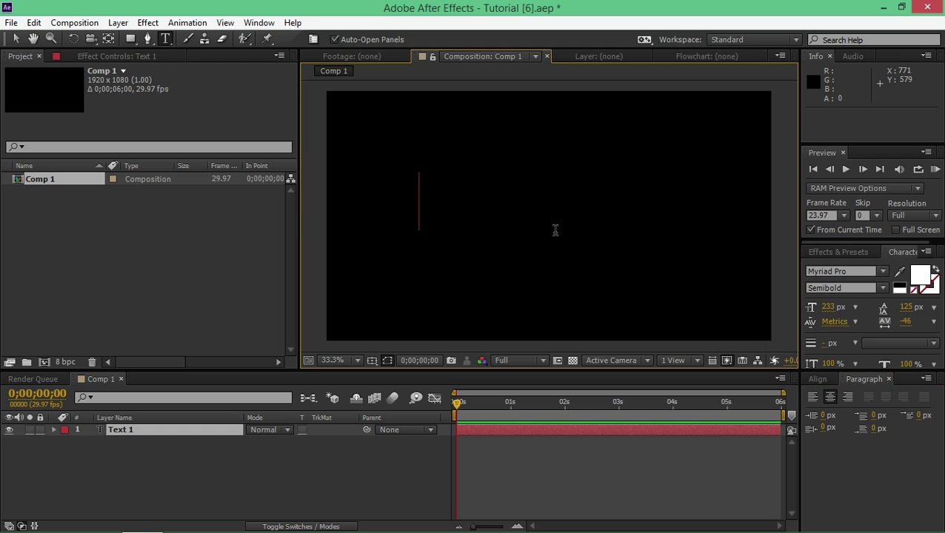
text(TUTORIAKL)
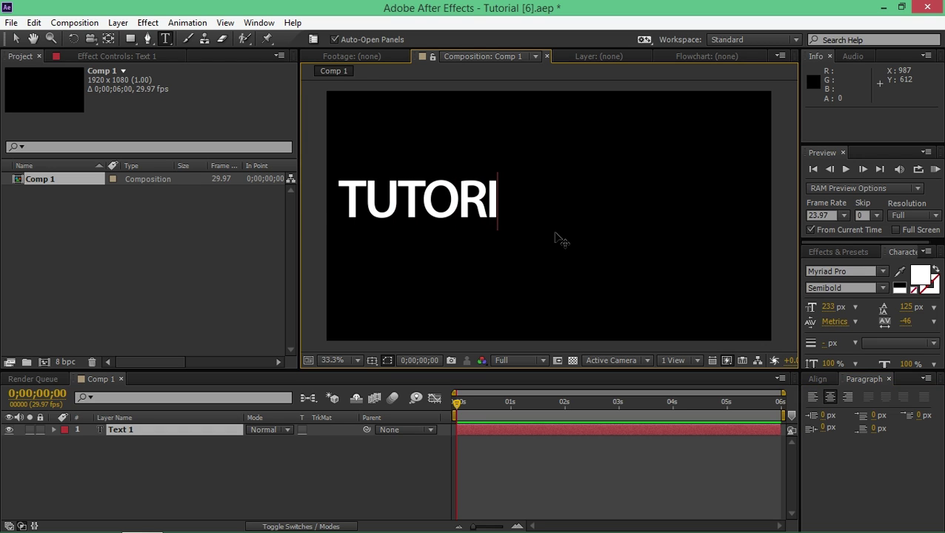
key(BackSpace)
key(BackSpace)
text(L)
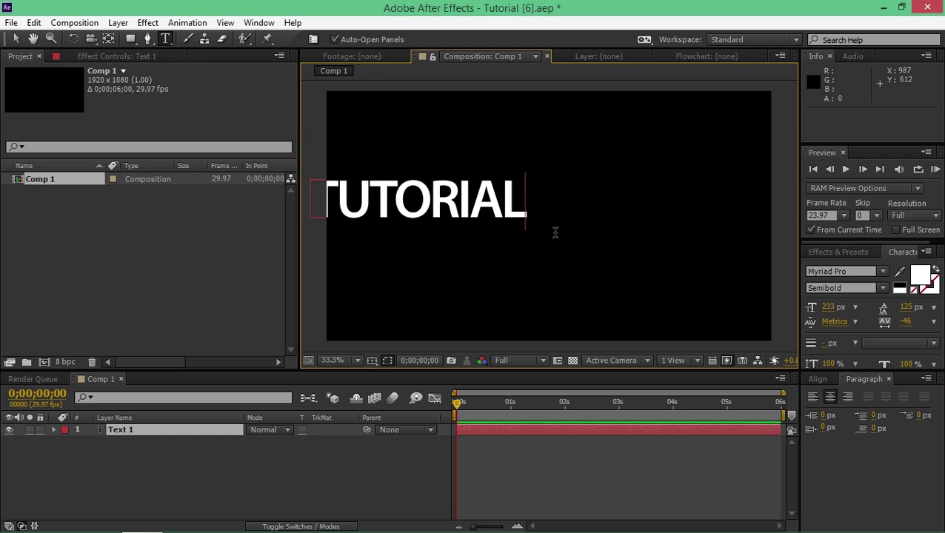
click(16, 39)
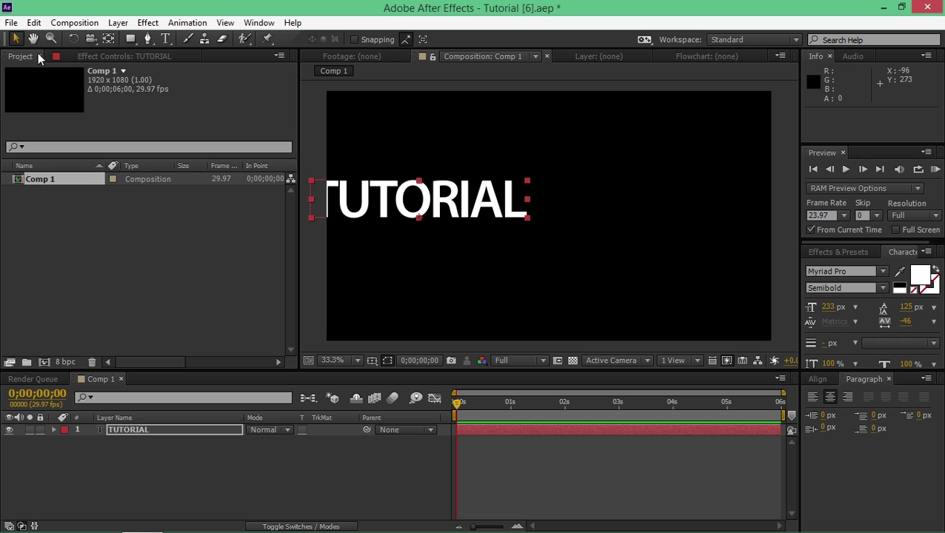
Step: Centre TUTORIAL horizontally and vertically, then colour it pink FF0084
click(818, 379)
click(837, 411)
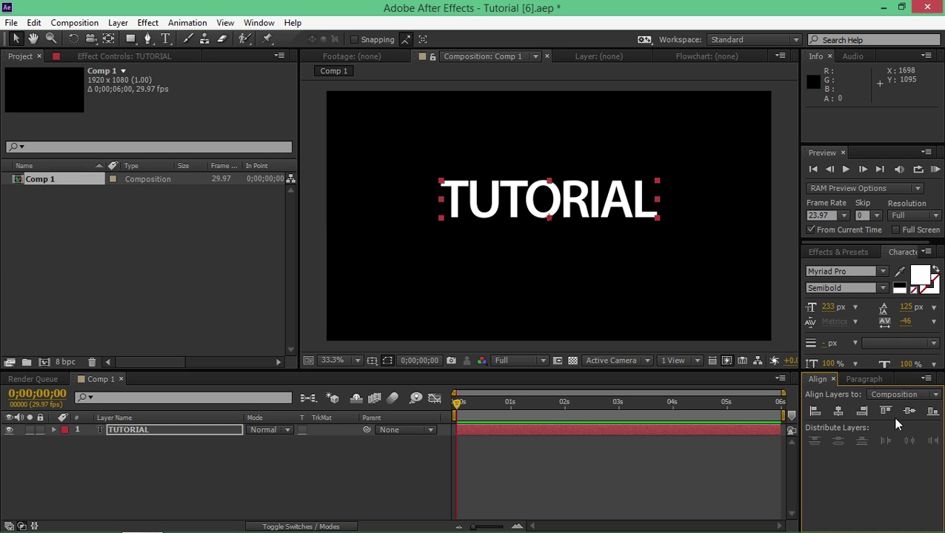
click(909, 412)
click(250, 427)
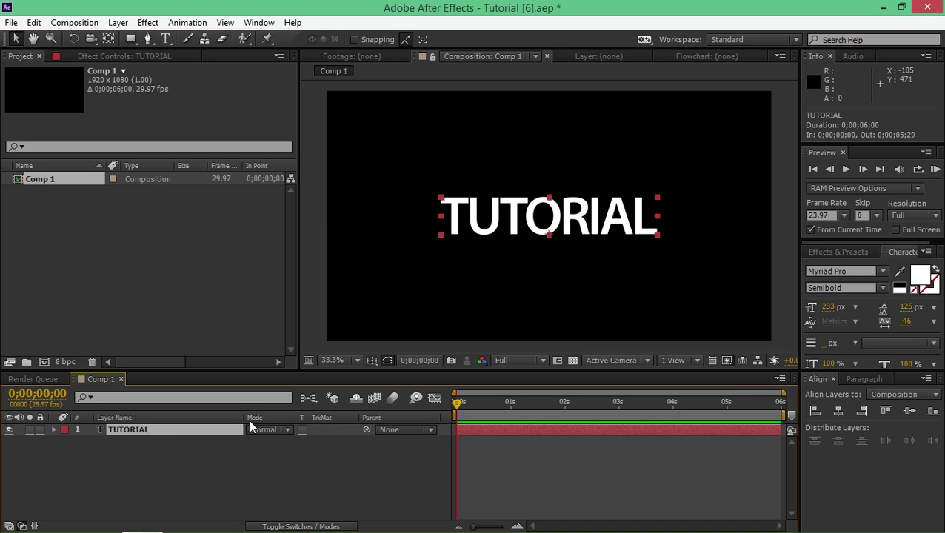
click(919, 276)
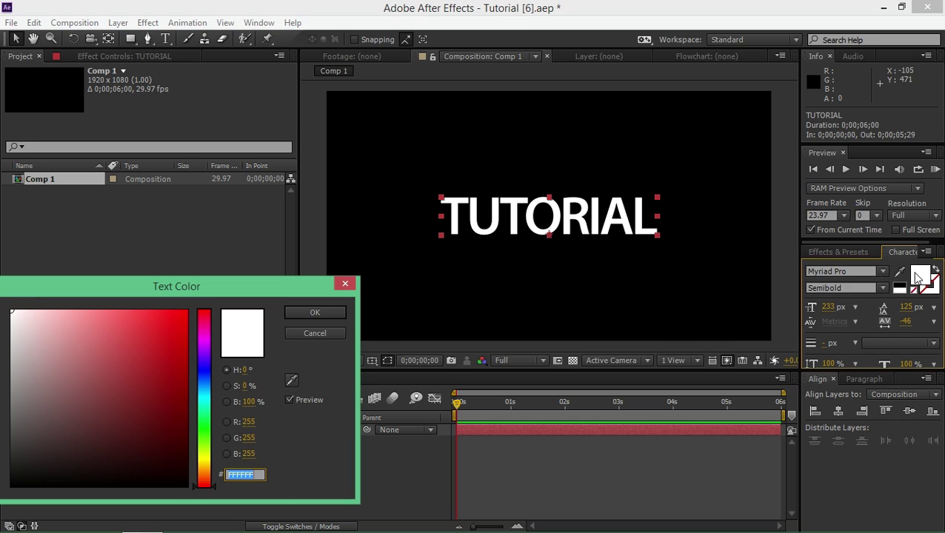
click(206, 326)
drag(140, 334, 224, 294)
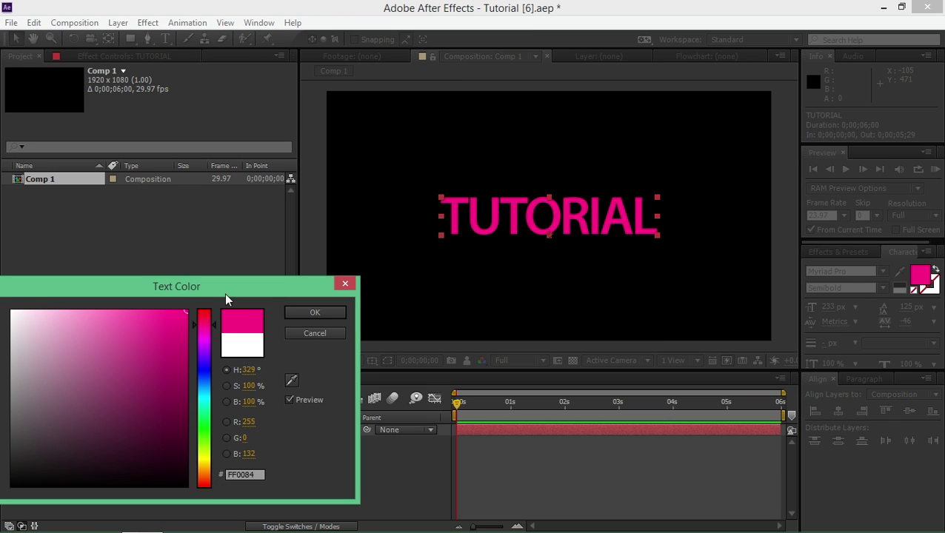
click(311, 312)
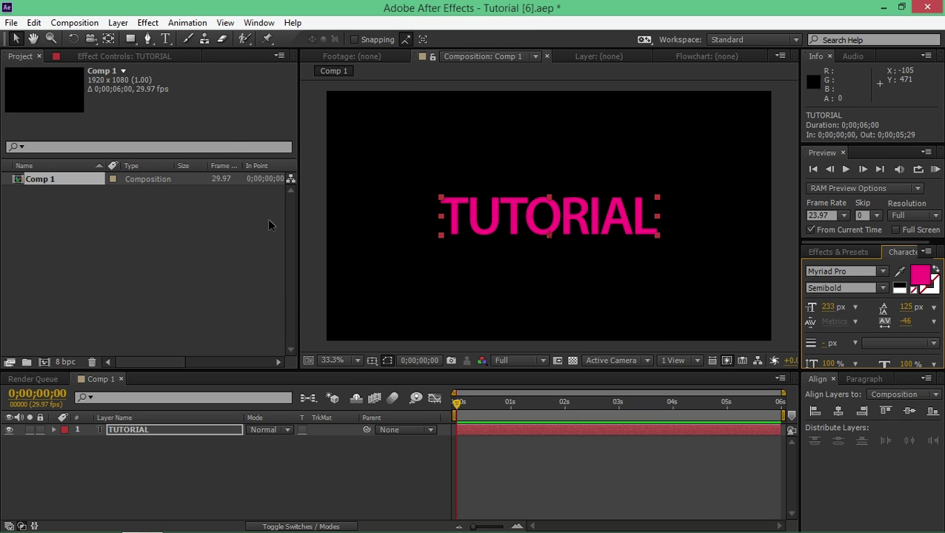
Step: Set the Pen tool so new paths get no fill and a solid colour stroke
click(147, 40)
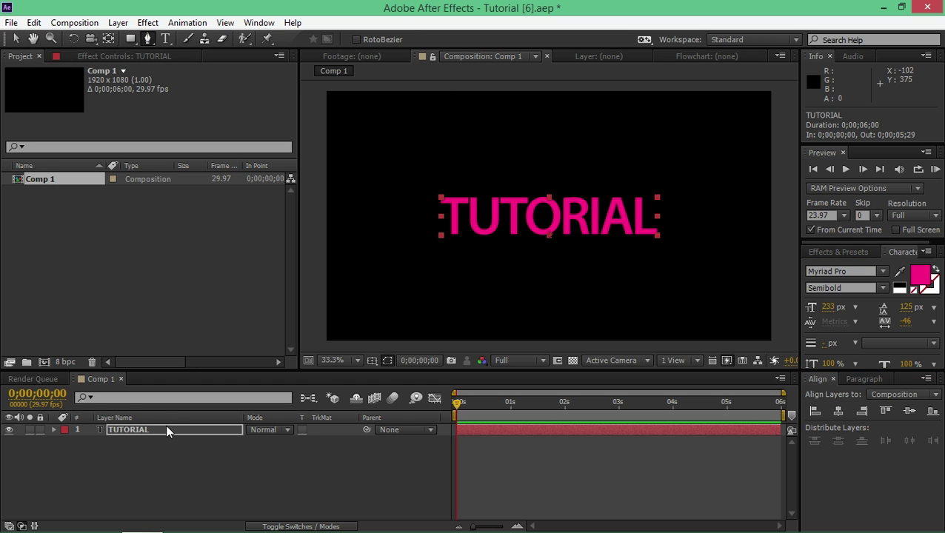
click(173, 450)
click(357, 40)
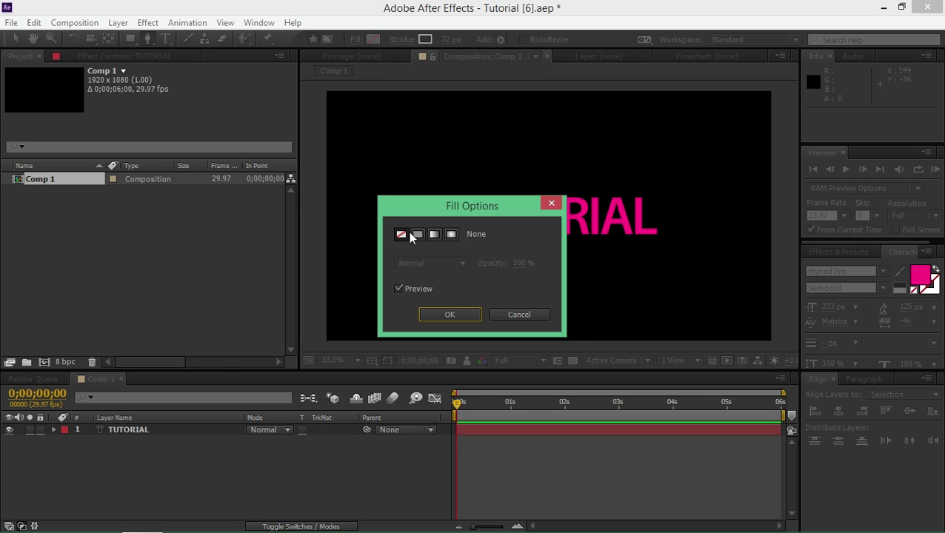
click(435, 313)
click(404, 40)
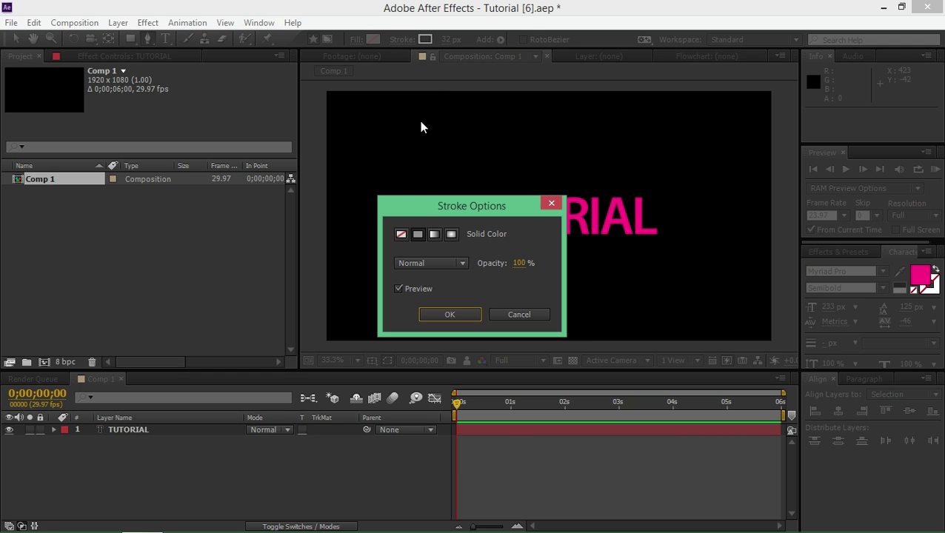
click(446, 312)
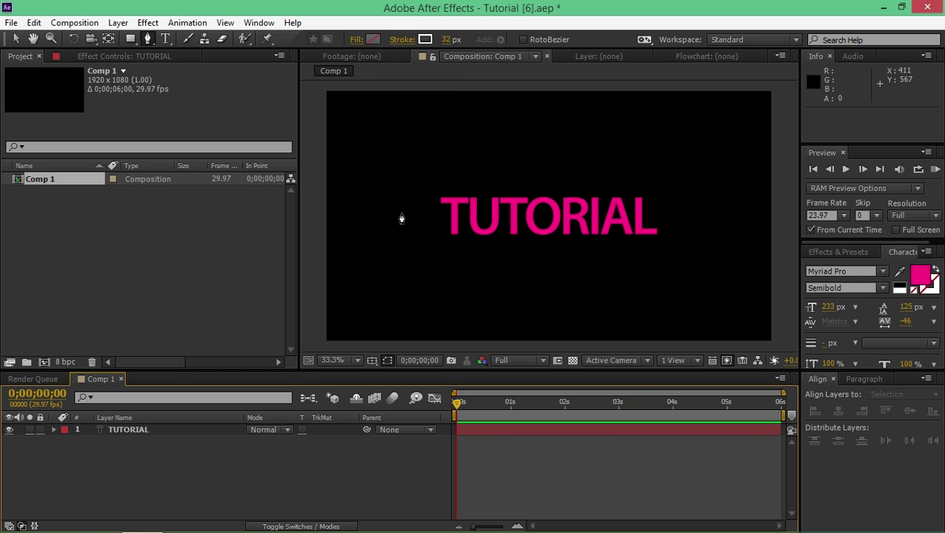
Step: Zoom in to 200% and pan the view onto the letter T
key(slash)
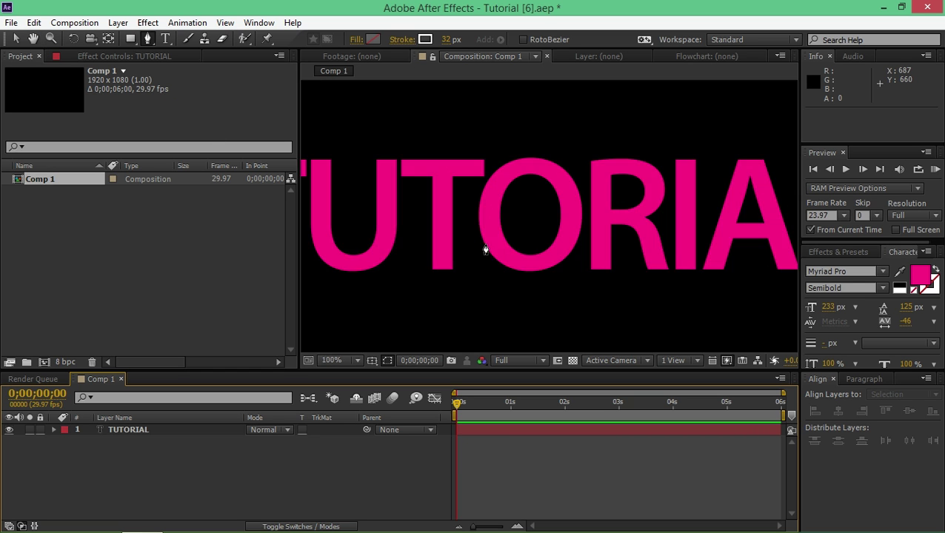
click(33, 38)
drag(509, 215, 665, 221)
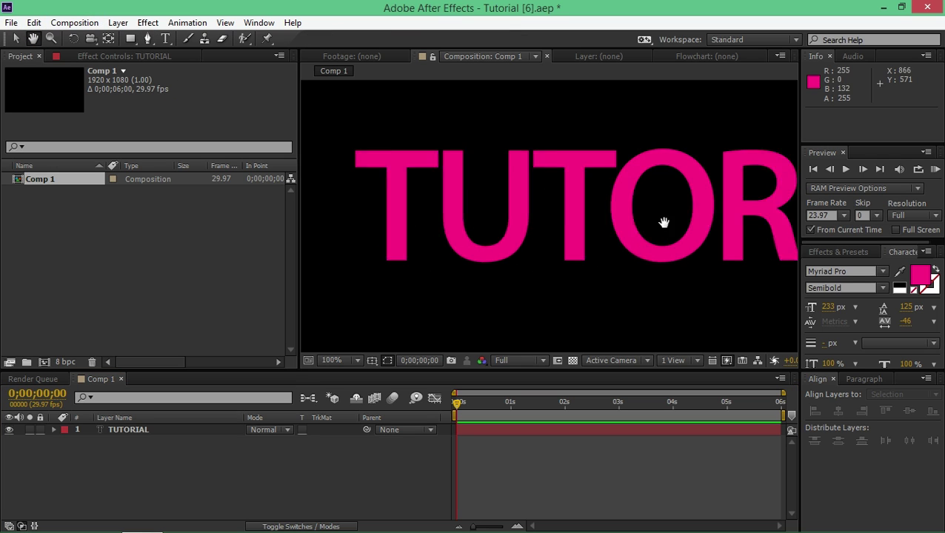
scroll(498, 217, up, 2)
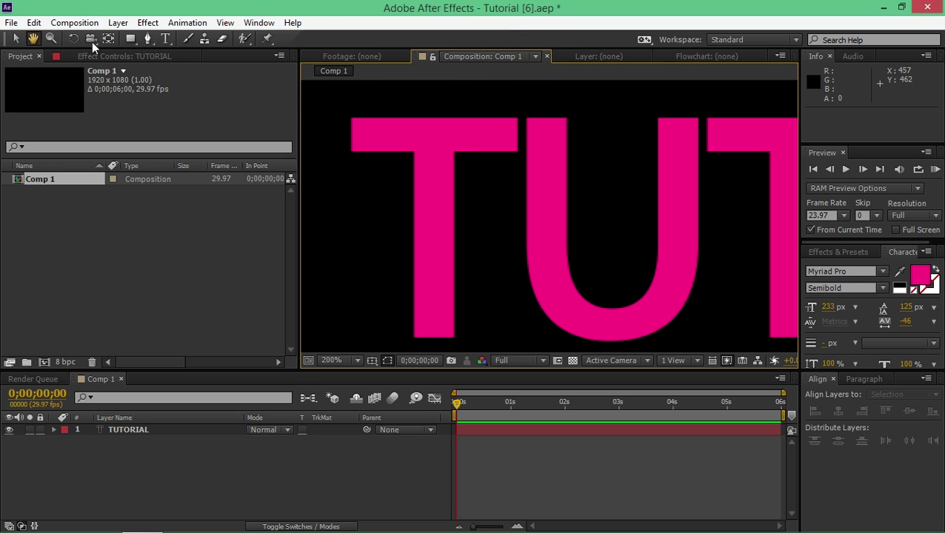
click(151, 40)
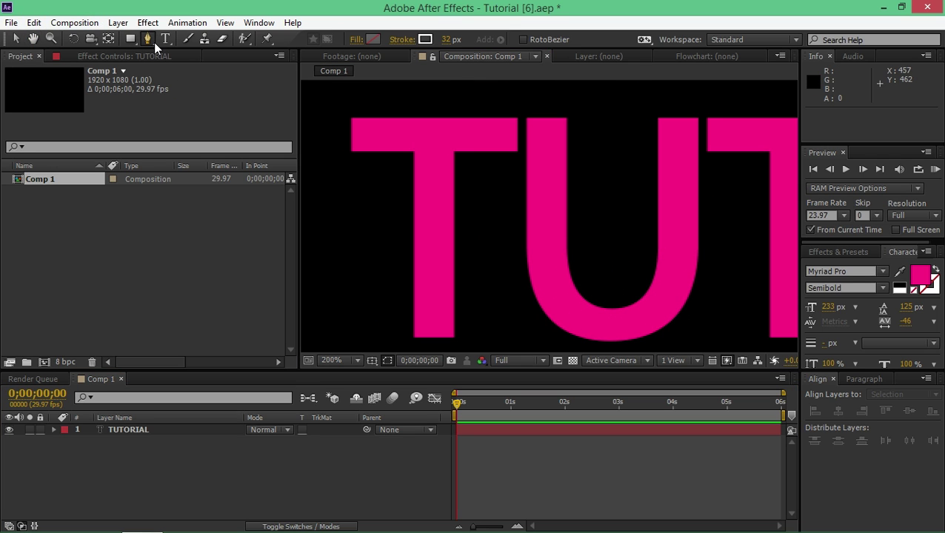
Step: Trace the T's stem with a path and set its stroke width to 30 px
click(433, 340)
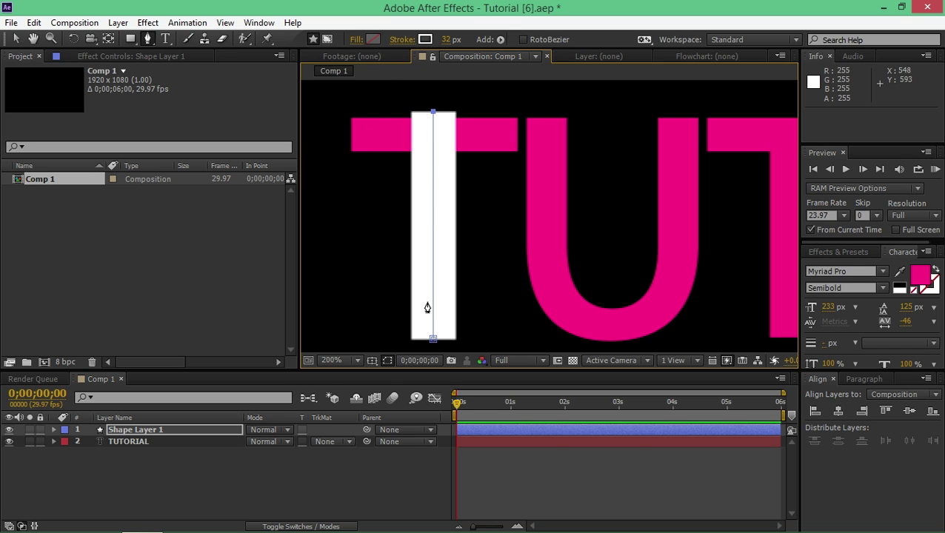
drag(447, 40, 439, 38)
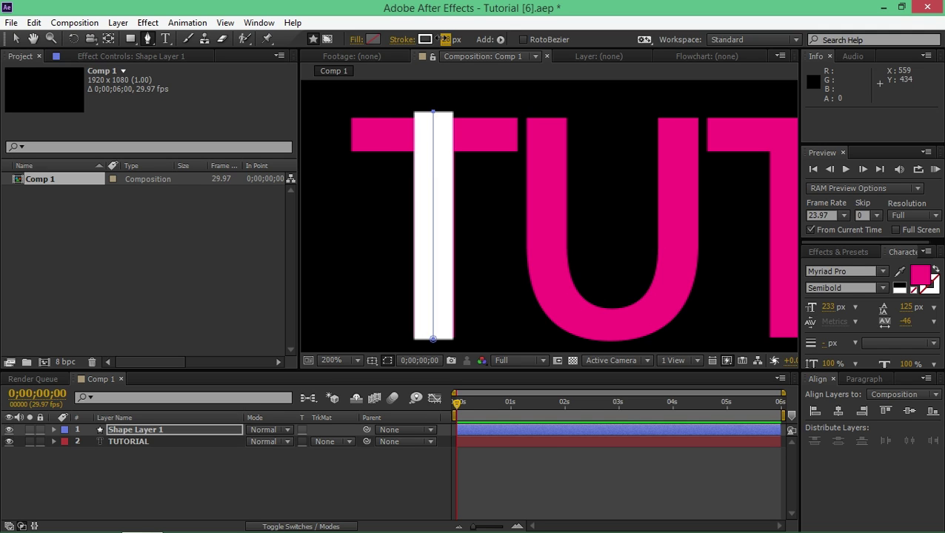
drag(443, 39, 442, 40)
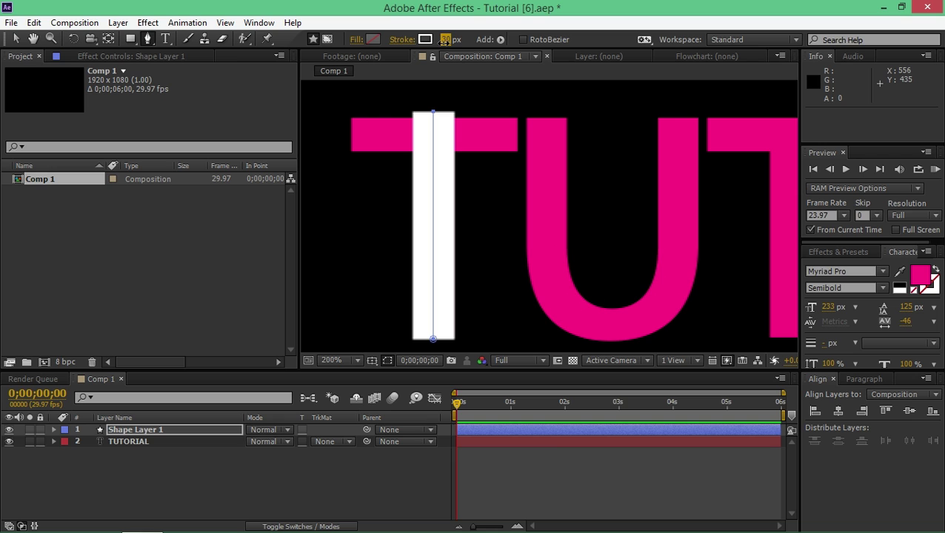
drag(443, 39, 443, 41)
Step: Add a second path across the T's crossbar in Shape Layer 1
click(164, 481)
click(166, 429)
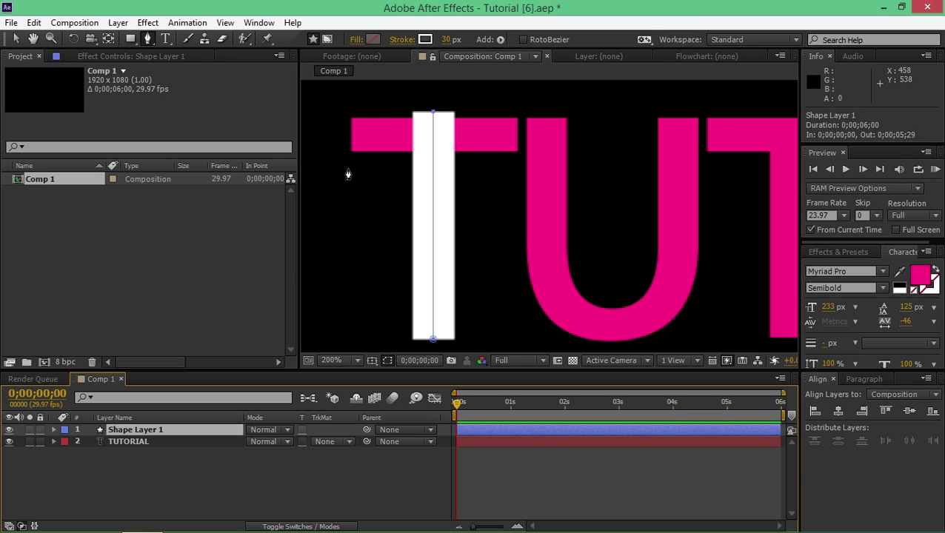
click(347, 133)
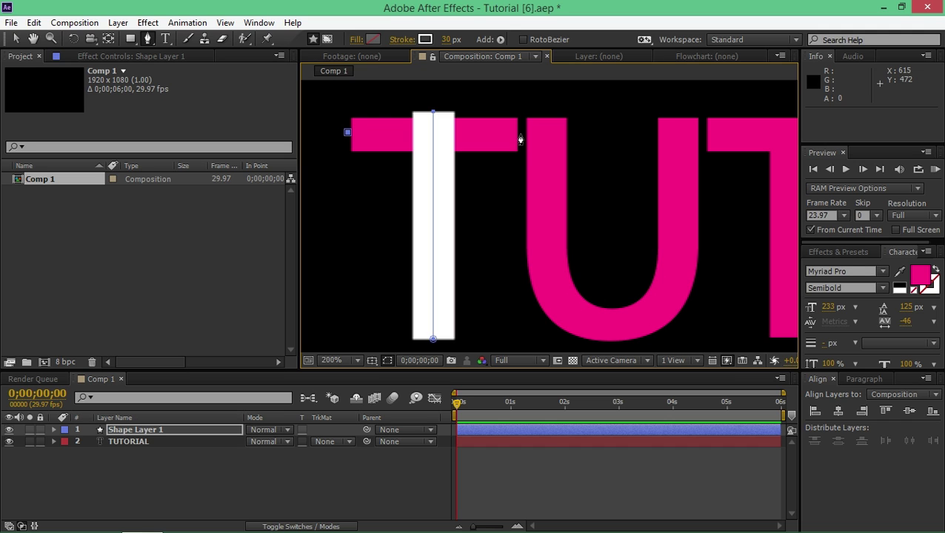
click(520, 133)
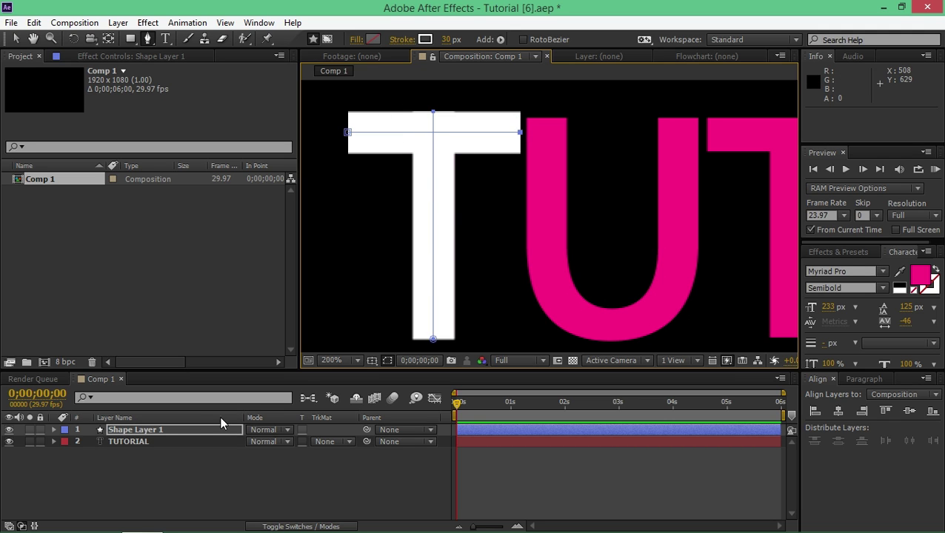
Step: Rename the shape layer to T
click(164, 430)
right_click(164, 431)
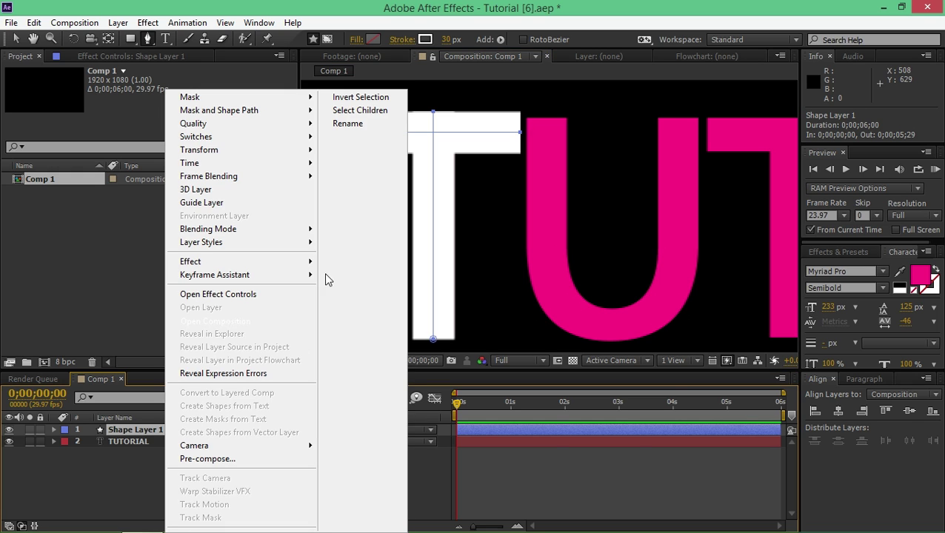
click(348, 124)
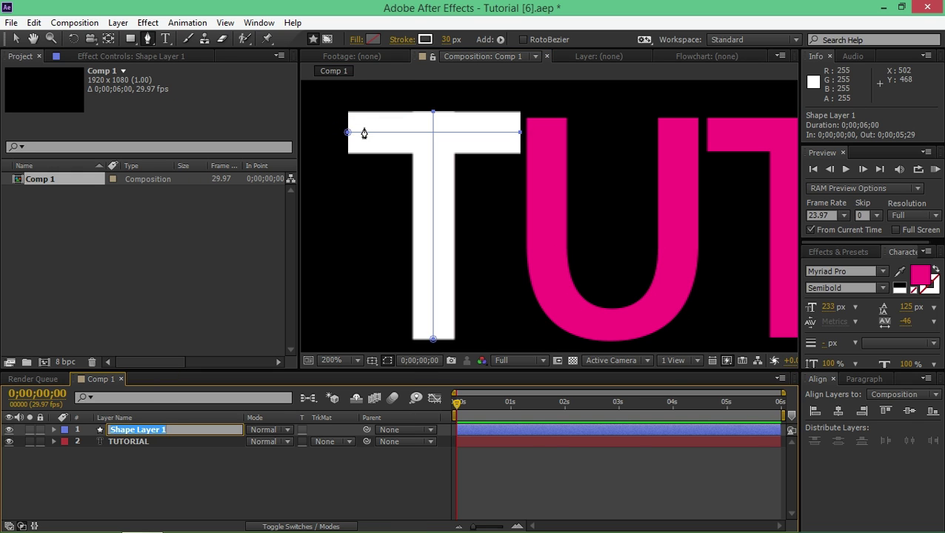
text(T)
key(Return)
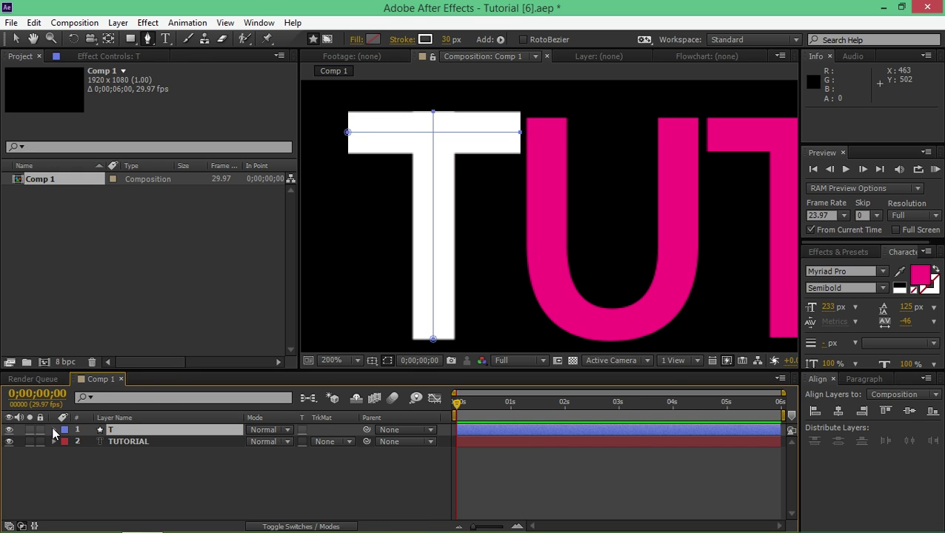
Step: Add Trim Paths to the T layer's contents and expand Trim Paths 1
click(53, 431)
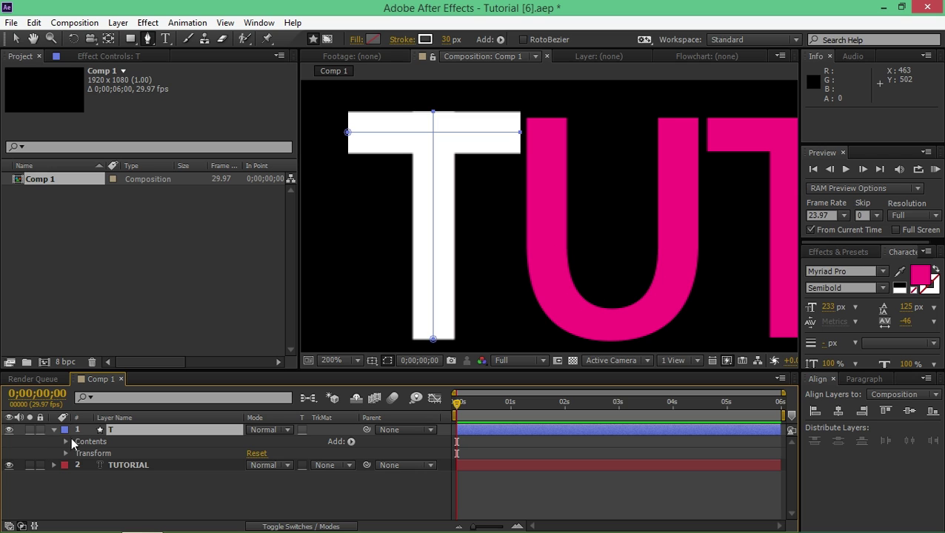
click(351, 442)
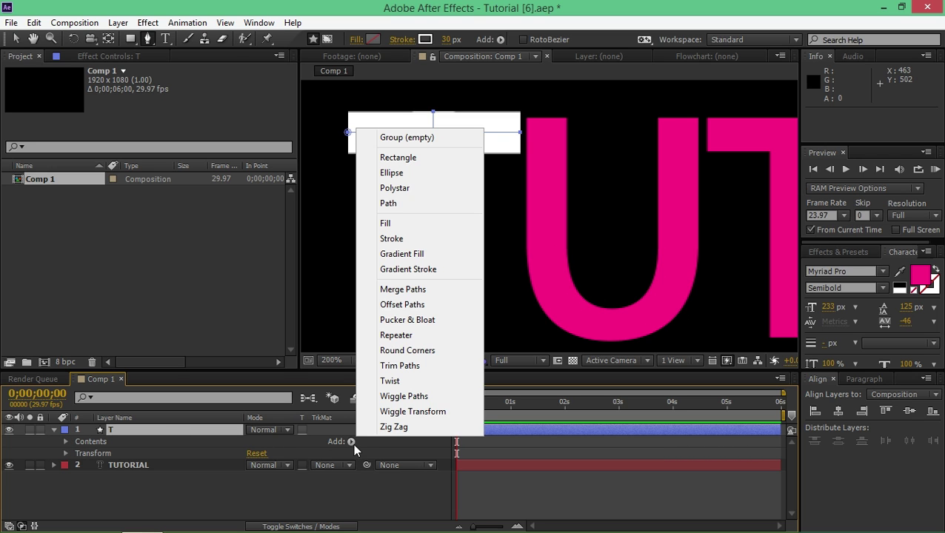
click(398, 366)
key(Caps_Lock)
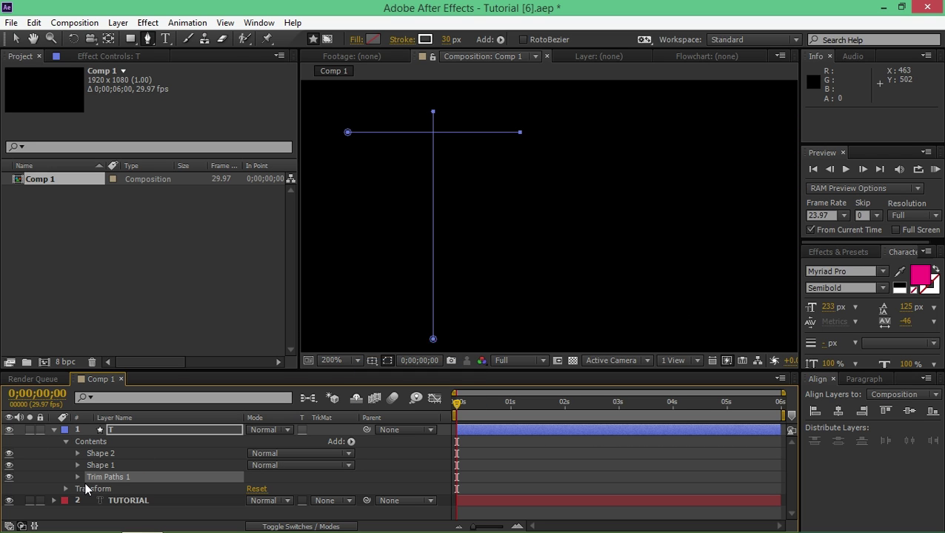
click(78, 477)
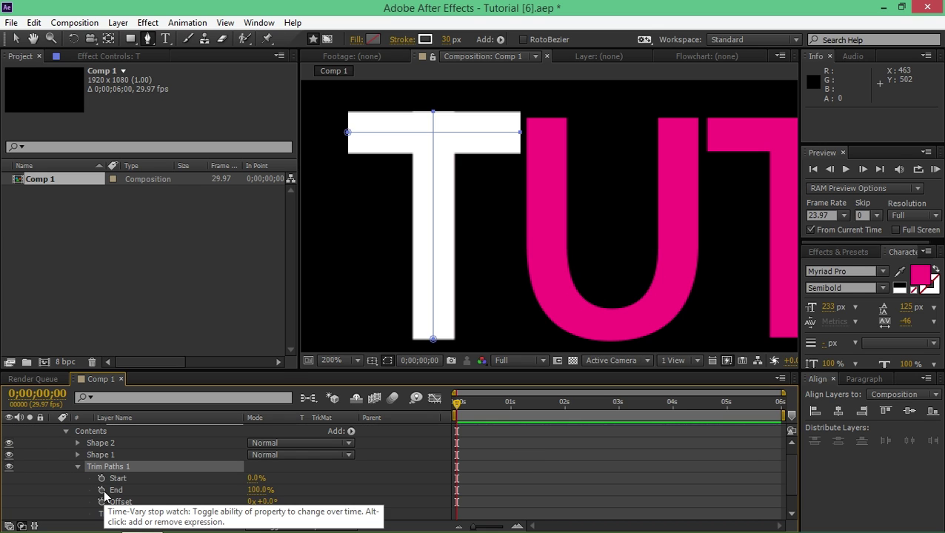
Step: Keyframe Trim Paths End from 0% at 0s to 100% at frame 20, then show its speed graph
click(101, 491)
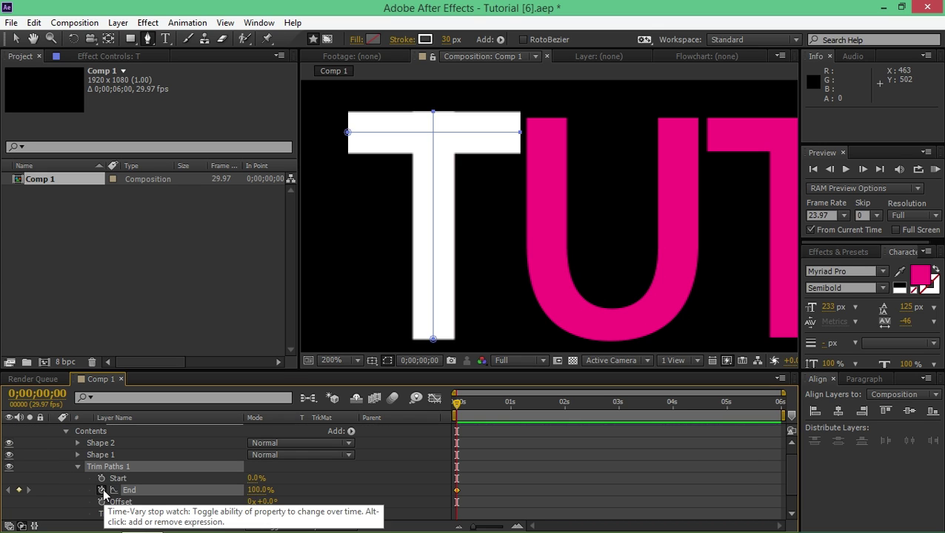
drag(260, 491, 35, 480)
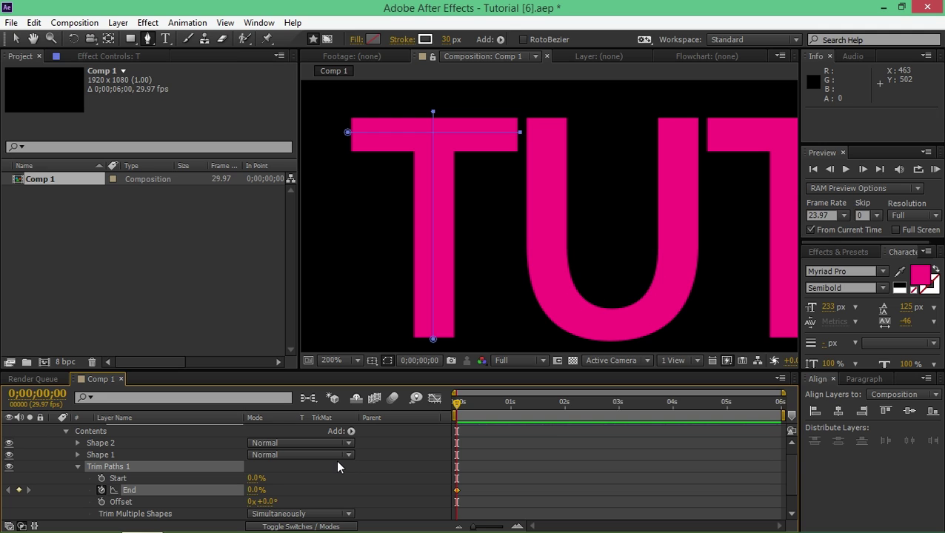
key(shift+Page_Down)
key(shift+Page_Down)
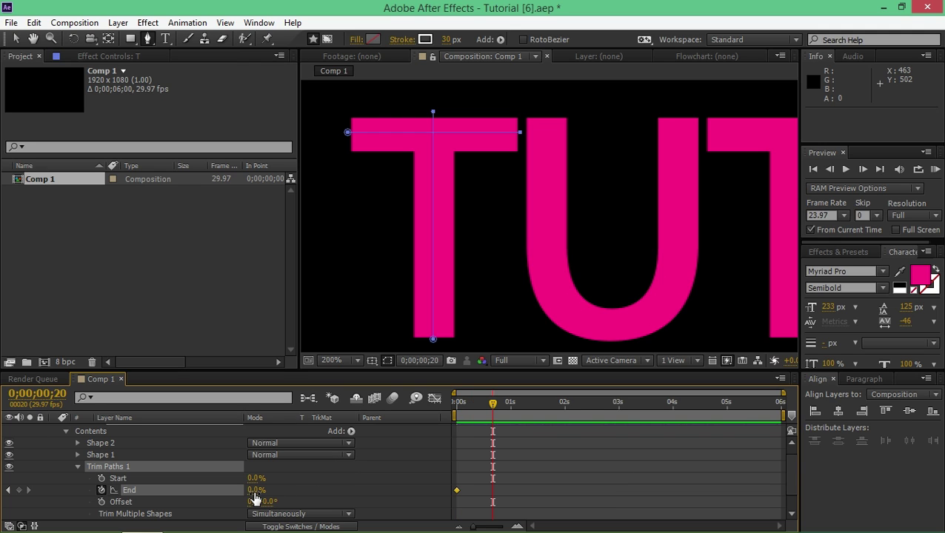
drag(254, 498, 361, 485)
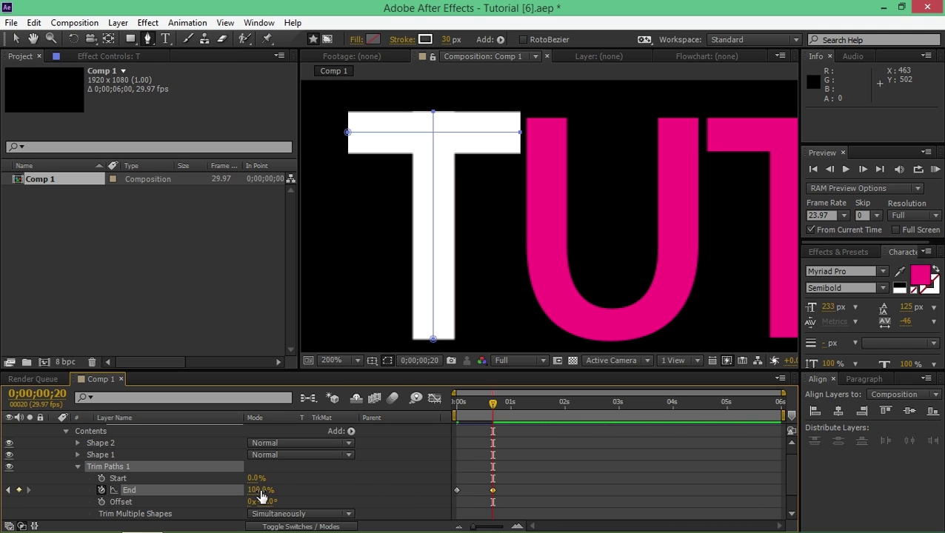
drag(504, 488, 454, 496)
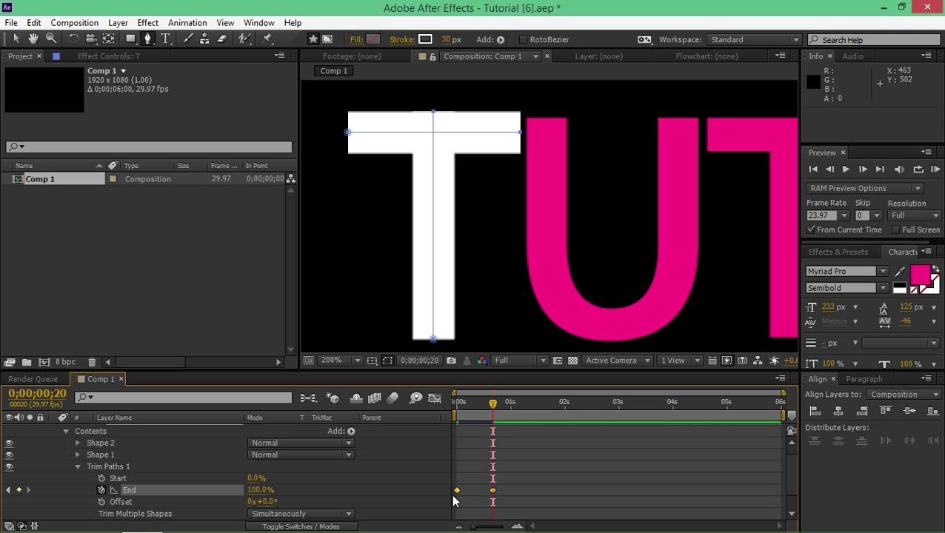
click(435, 400)
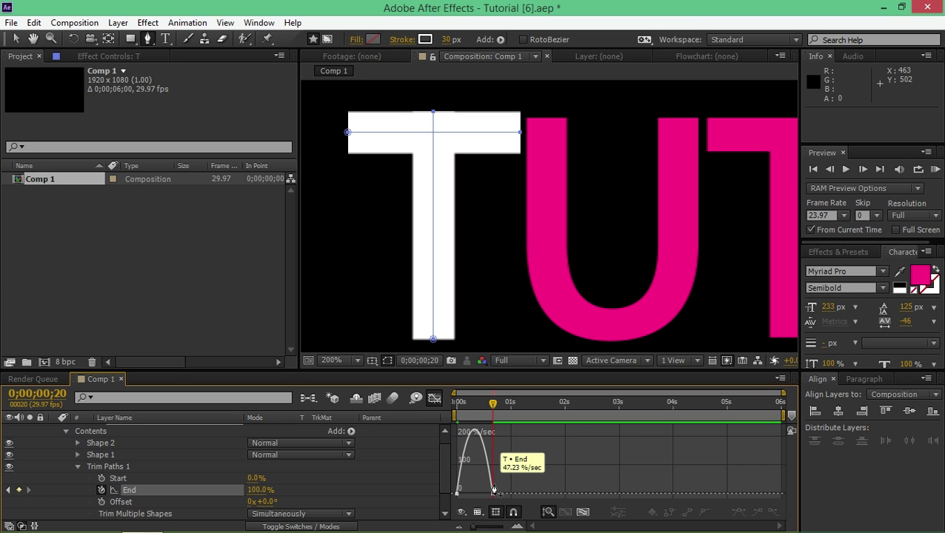
Step: Drag the End influence handle so speed peaks near 496%/sec early, then leave the Graph Editor
click(16, 38)
click(490, 494)
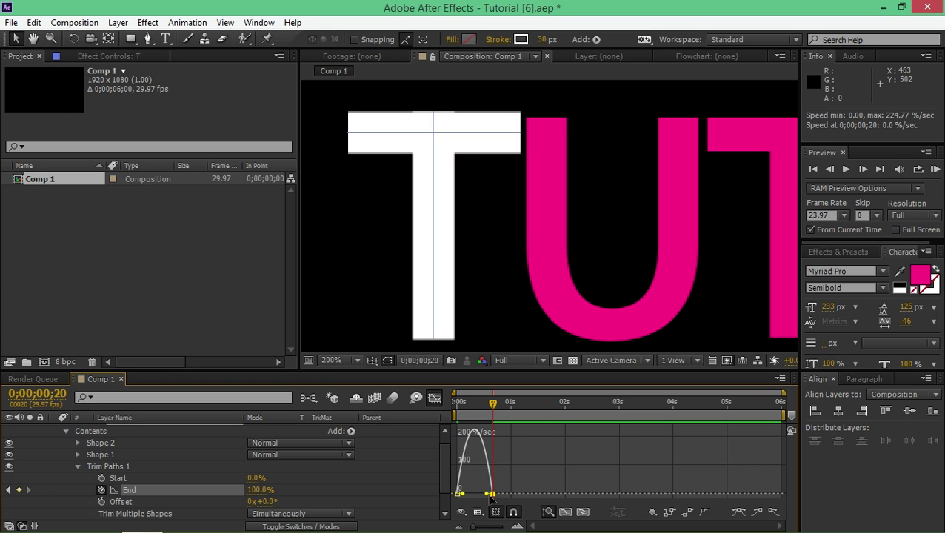
drag(487, 496, 465, 464)
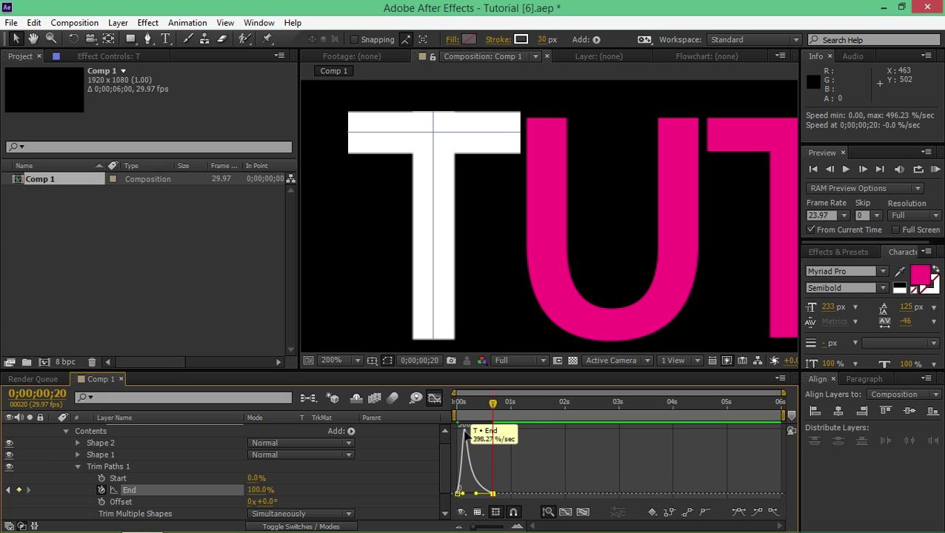
mouse_move(492, 494)
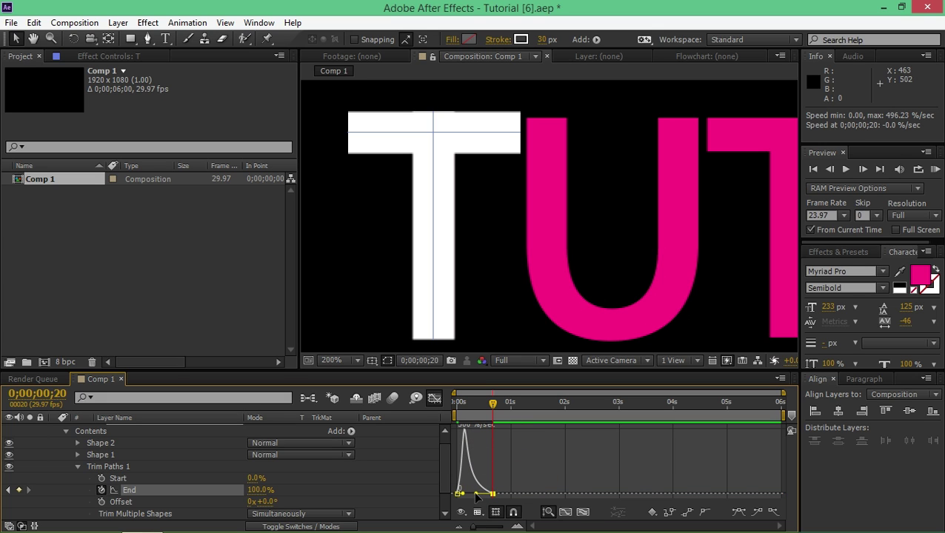
mouse_move(461, 486)
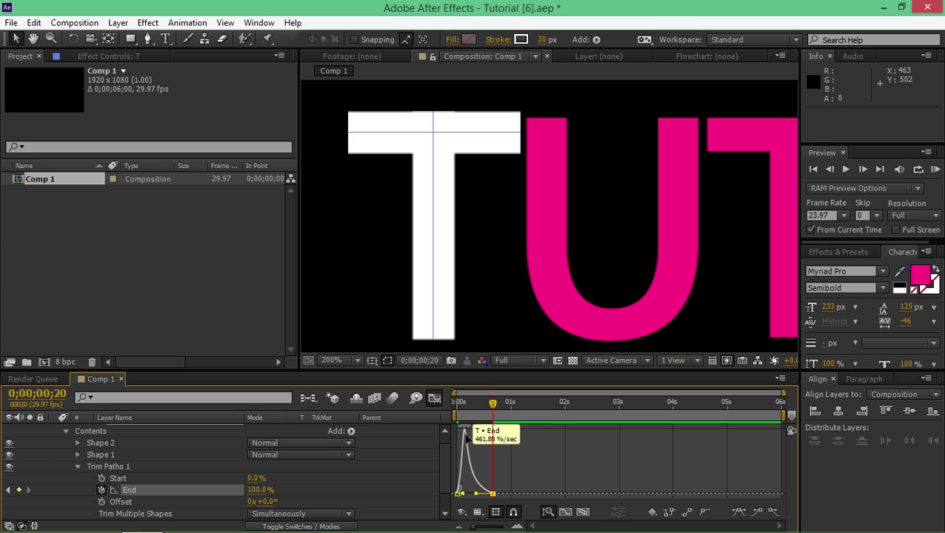
click(434, 399)
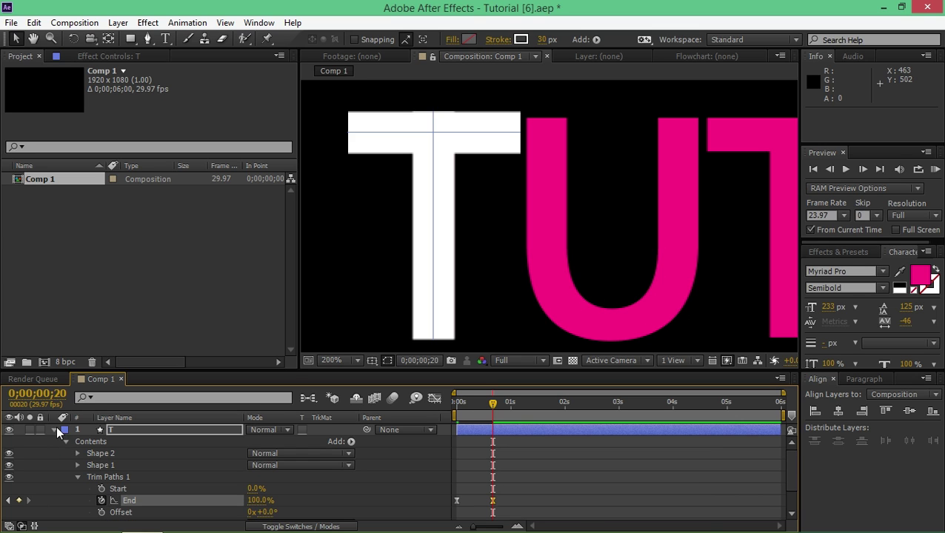
click(53, 428)
Step: Play a RAM preview of the T writing itself on, then stop it
key(Return)
click(480, 402)
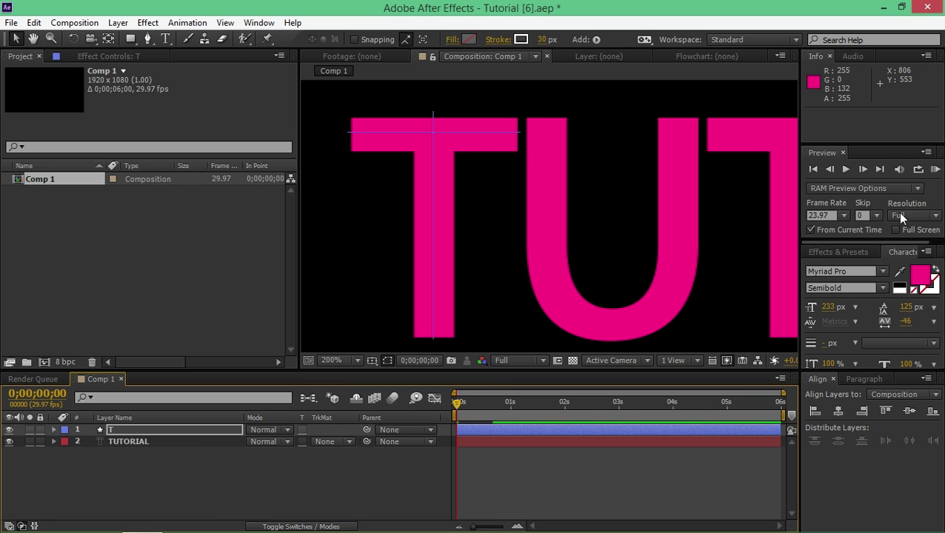
click(934, 168)
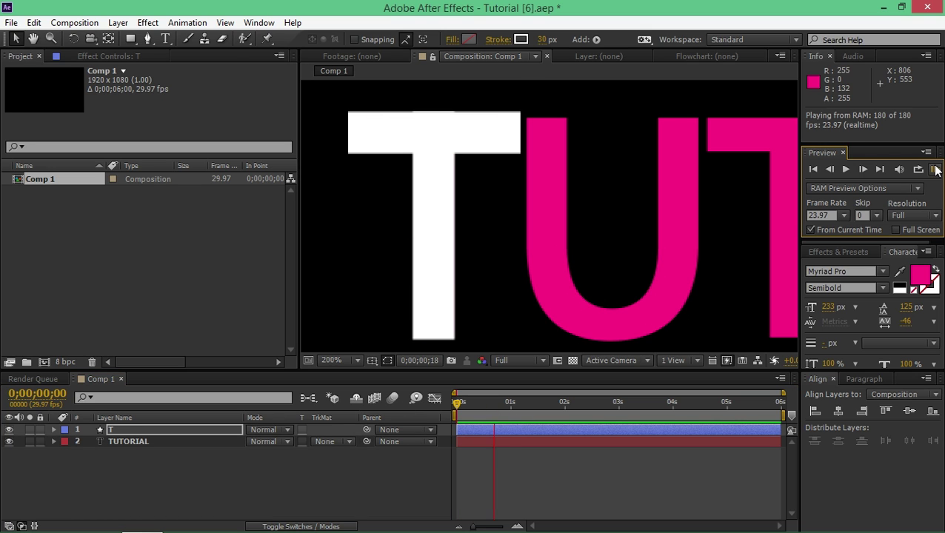
click(935, 169)
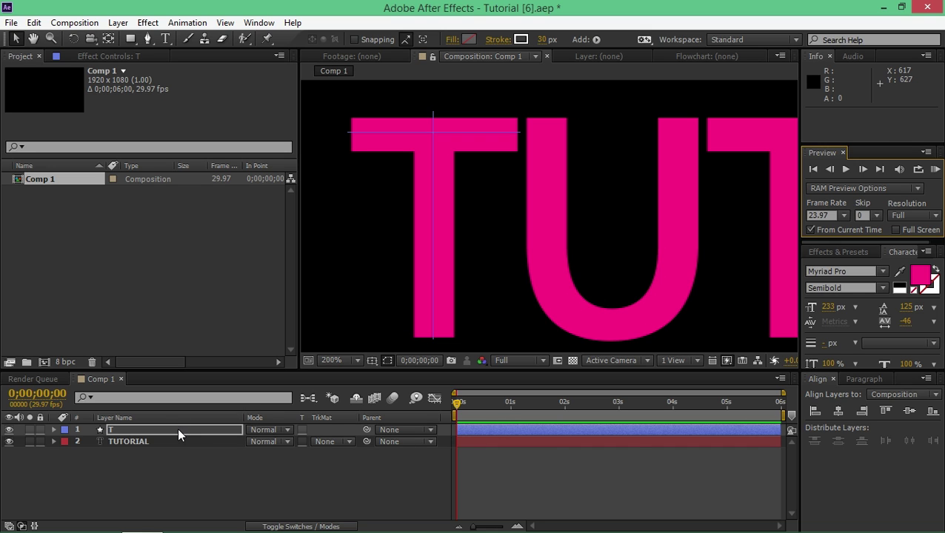
key(Return)
Step: Draw a new pen path from the U's left stem top, around its bottom, to the right stem top
click(192, 455)
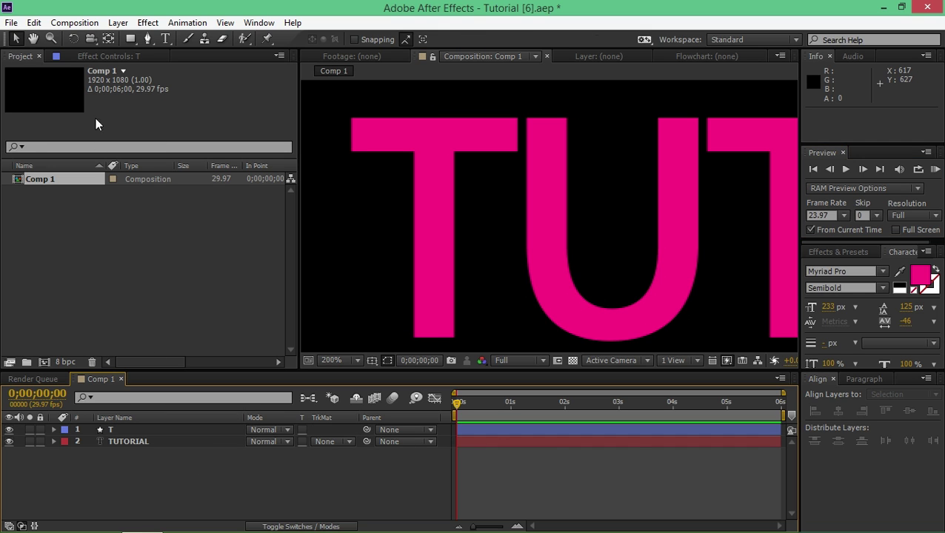
click(148, 39)
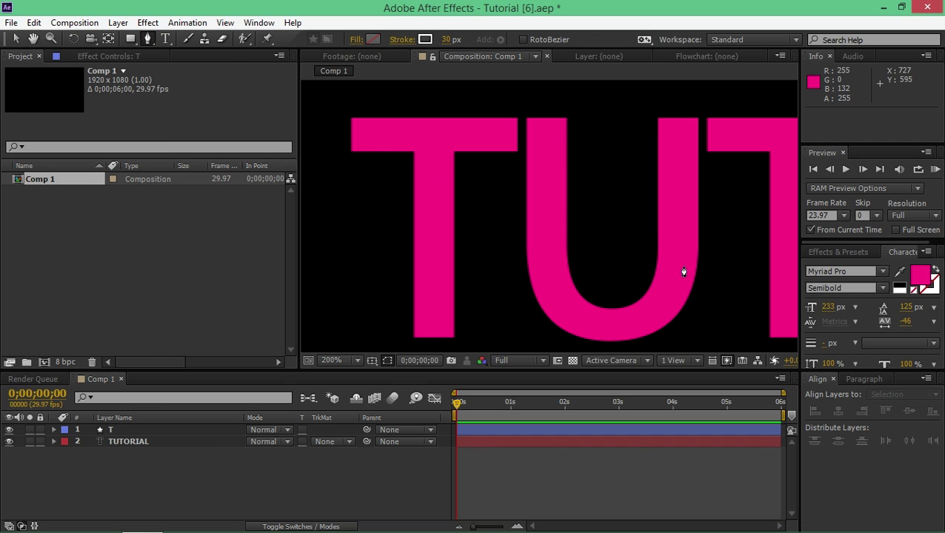
click(546, 114)
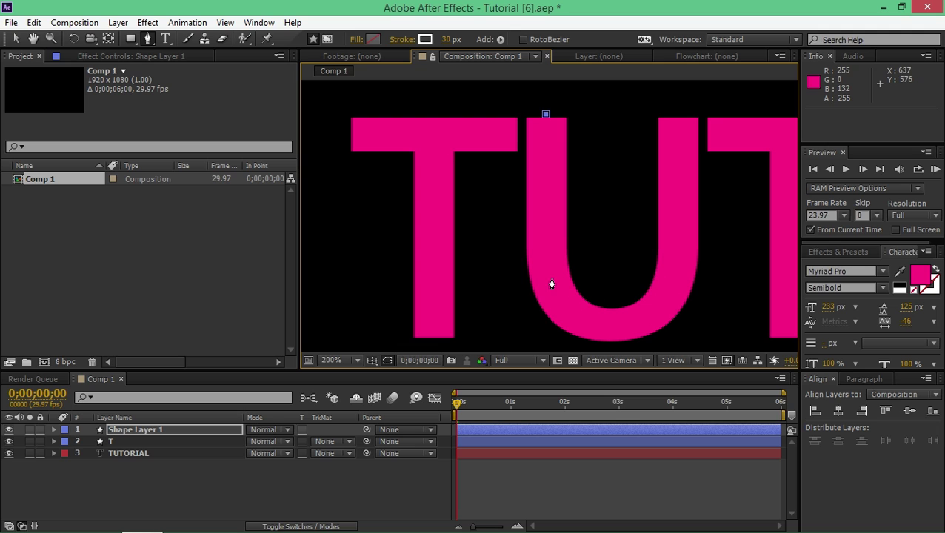
drag(551, 282, 560, 288)
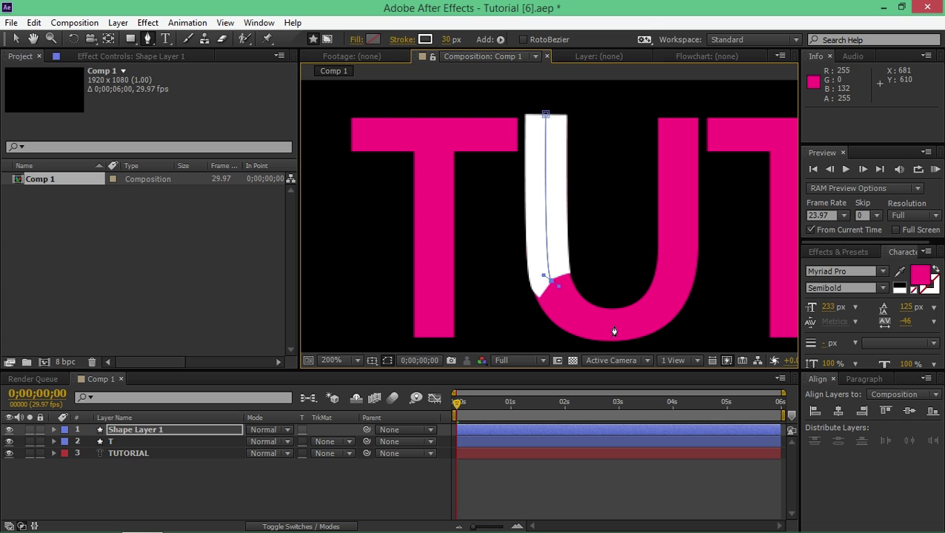
drag(613, 326, 681, 333)
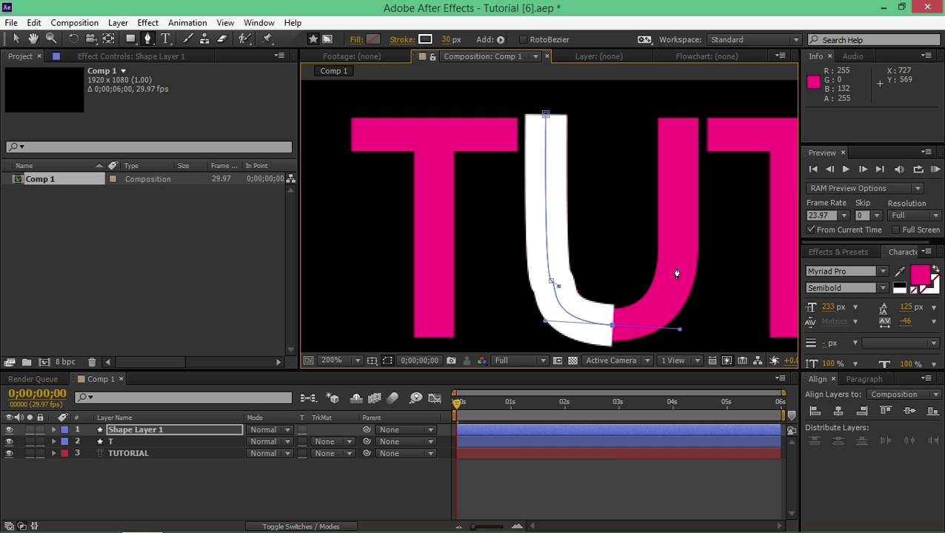
mouse_move(675, 276)
mouse_down()
mouse_move(676, 259)
mouse_move(700, 248)
mouse_move(709, 186)
mouse_move(687, 264)
mouse_up()
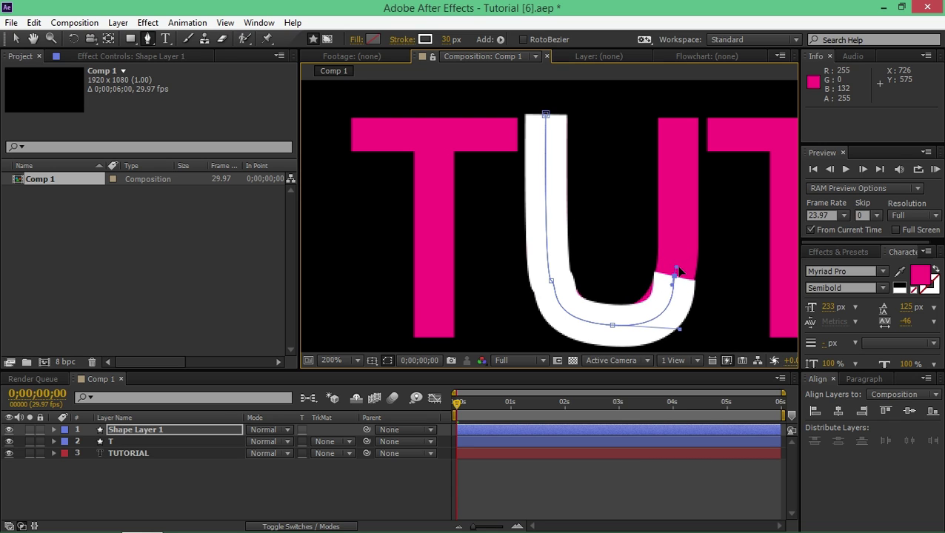
drag(679, 271, 682, 268)
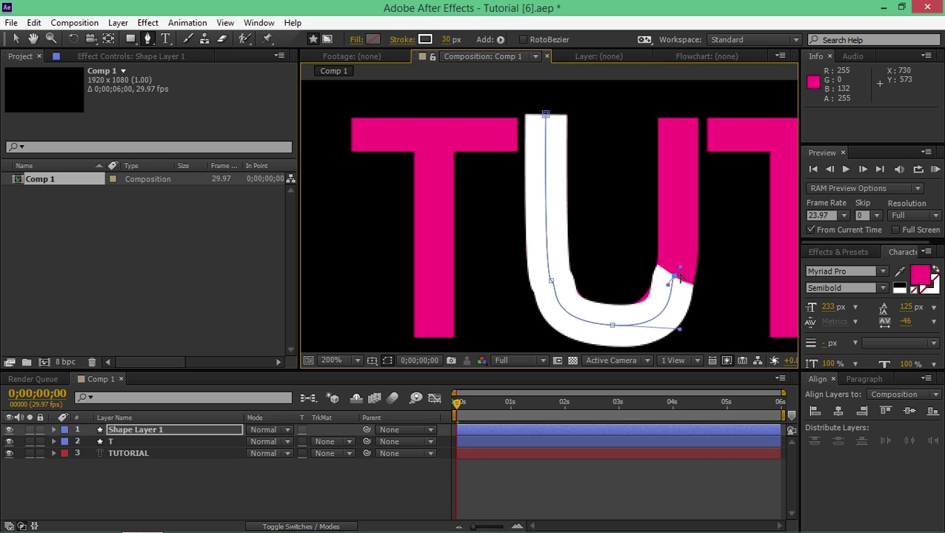
key(ctrl+z)
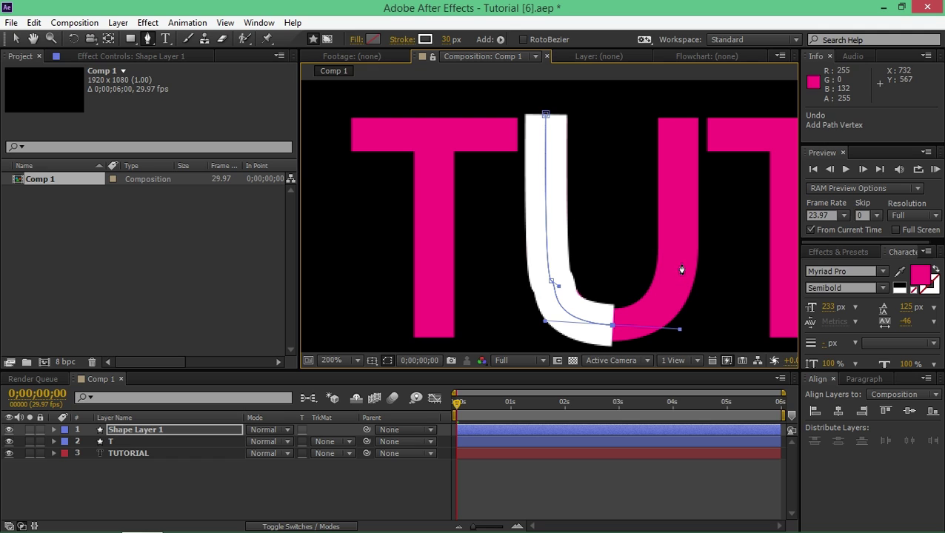
click(679, 254)
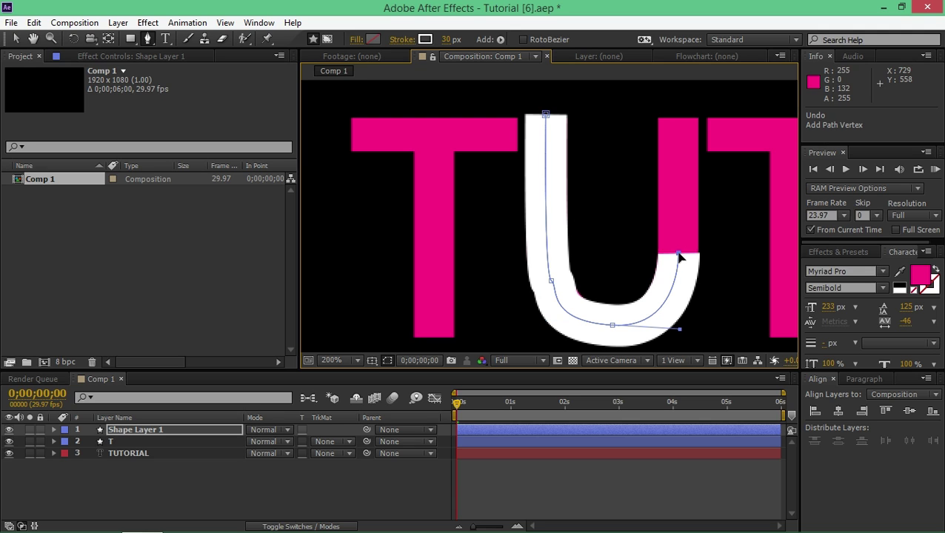
click(679, 115)
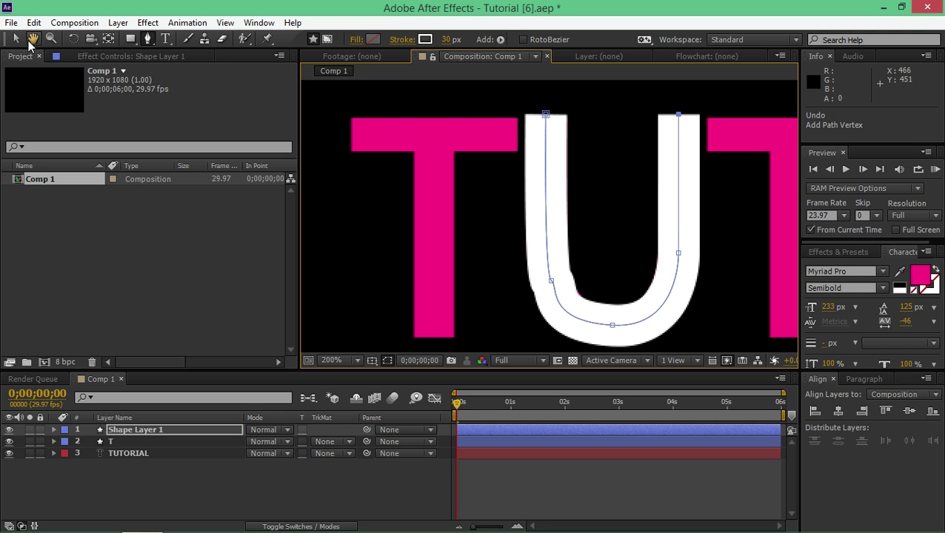
Step: Adjust the bezier handles at the U's lower-left and bottom curve to fit the letter
click(15, 39)
click(551, 282)
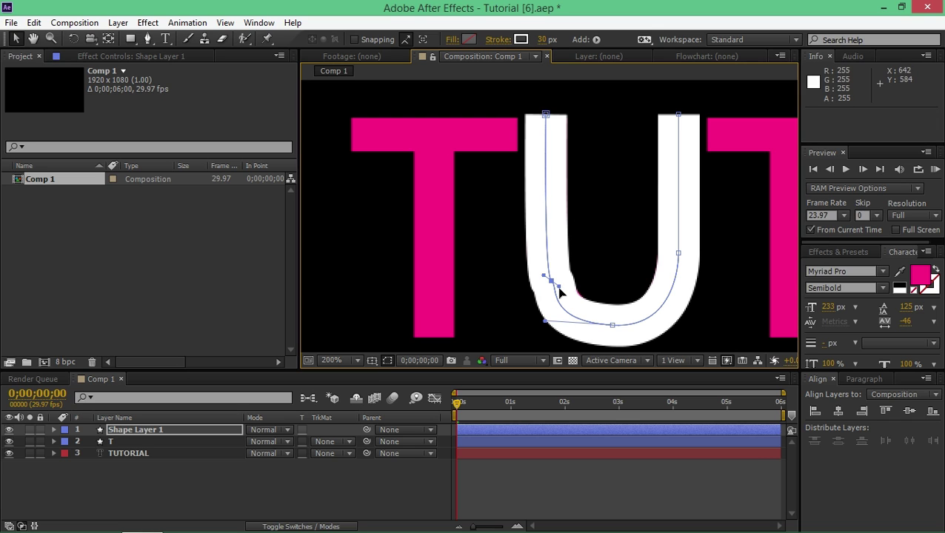
drag(560, 289, 556, 287)
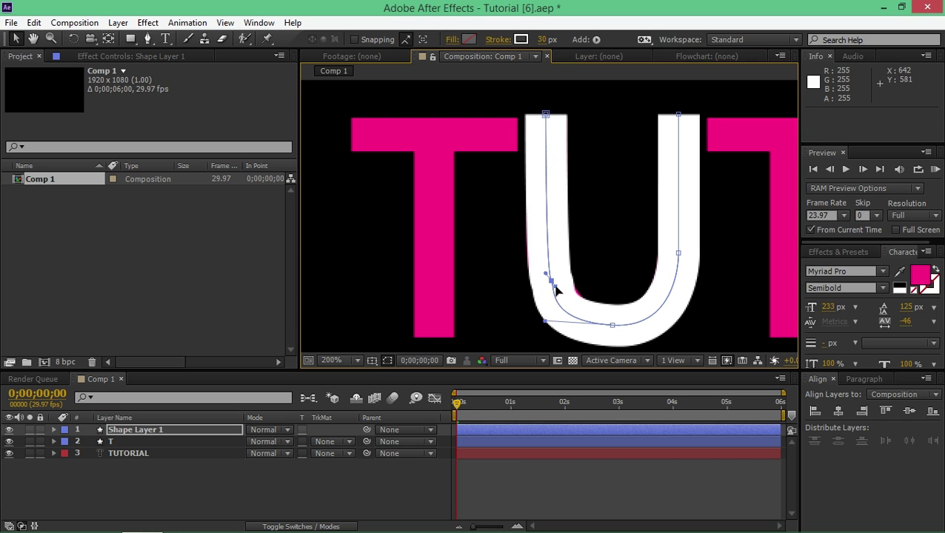
drag(546, 321, 545, 317)
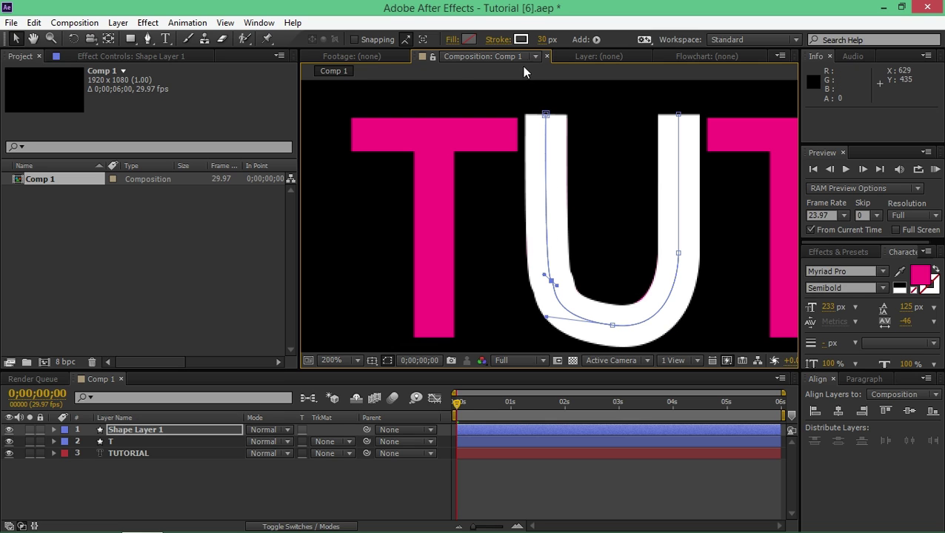
Step: Widen the U stroke to 31 px and rename Shape Layer 1 to U
click(542, 40)
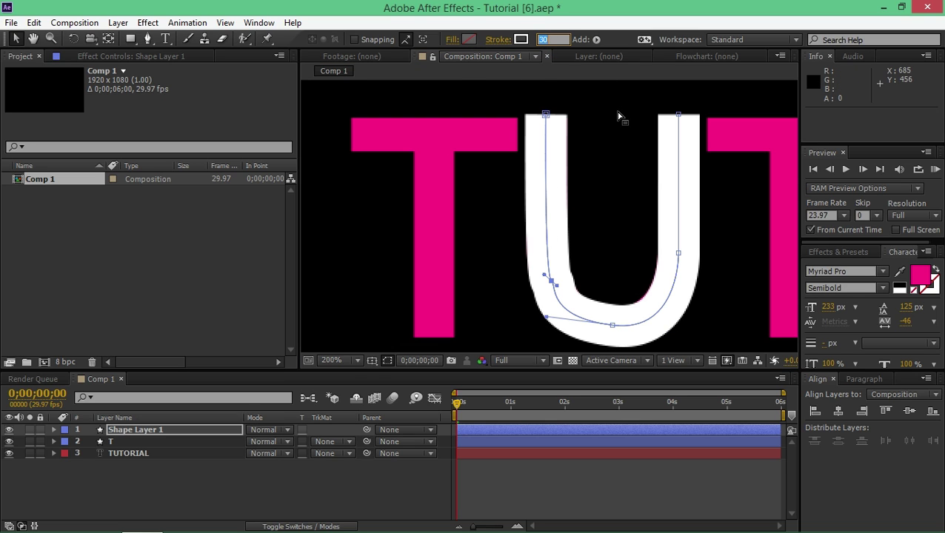
text(31)
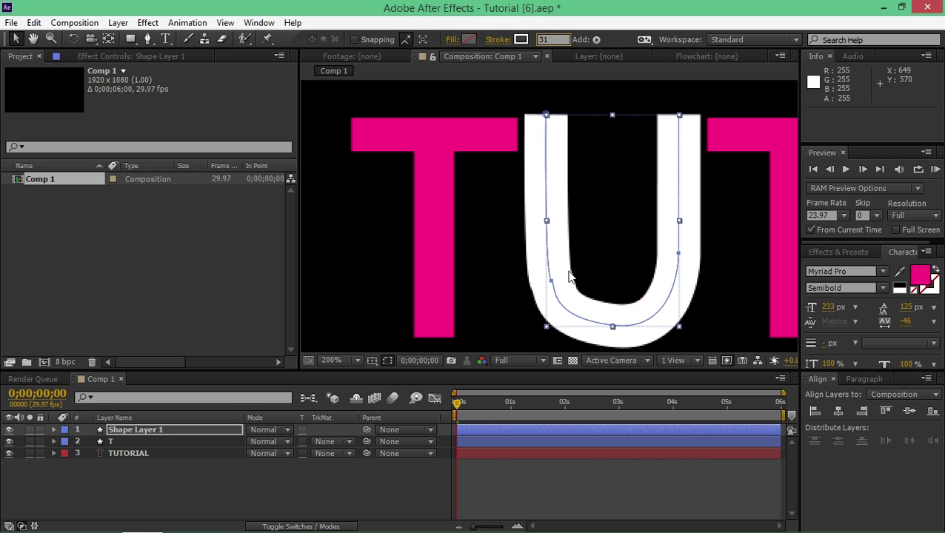
right_click(134, 426)
click(322, 130)
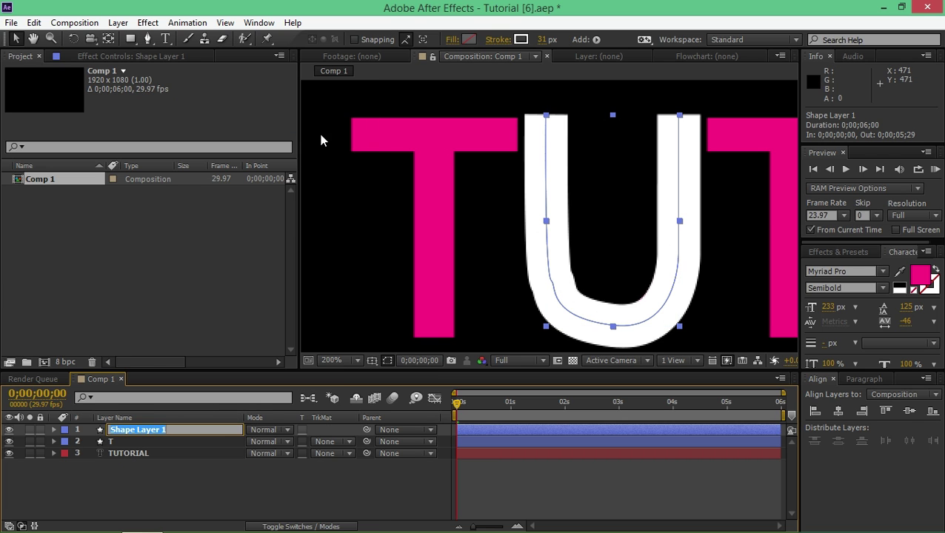
text(U)
key(Return)
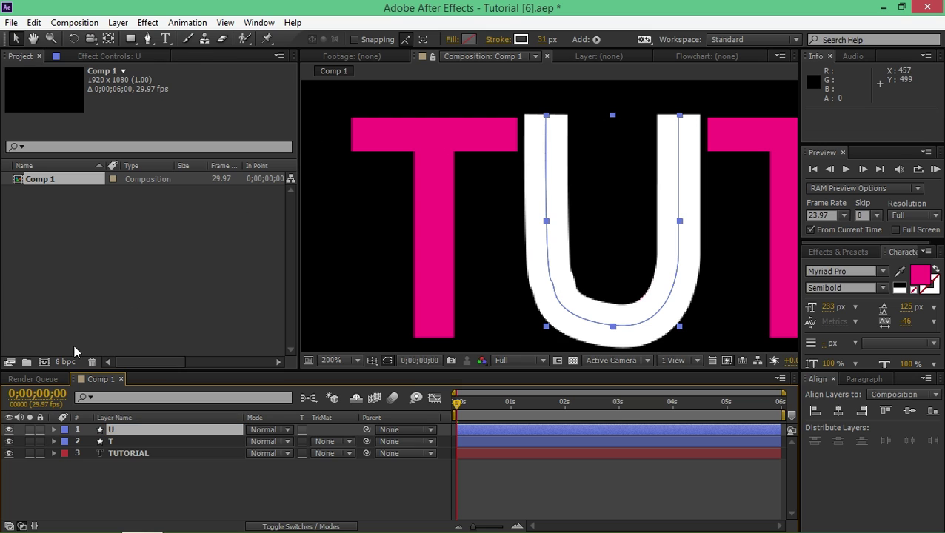
Step: Copy the T layer's Trim Paths write-on animation onto the U layer and scrub to verify it
click(55, 440)
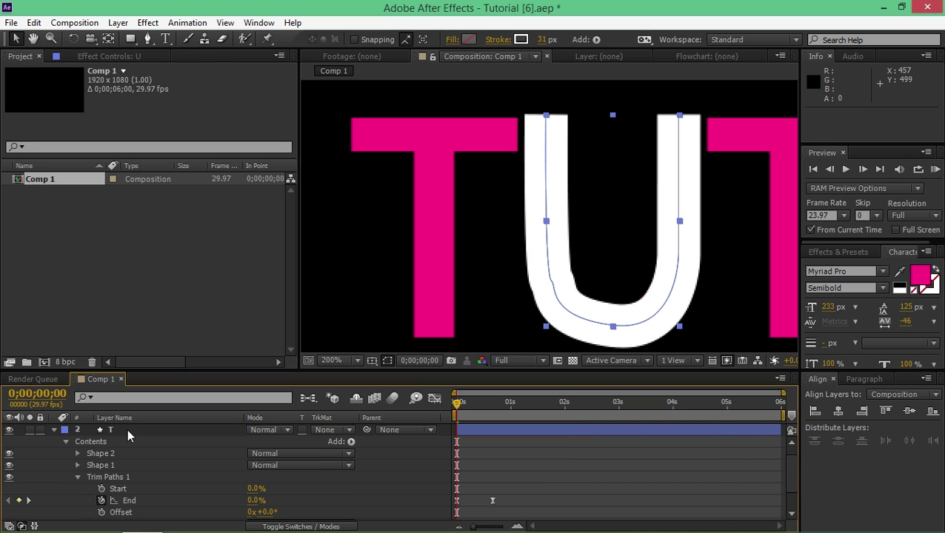
click(78, 477)
click(112, 489)
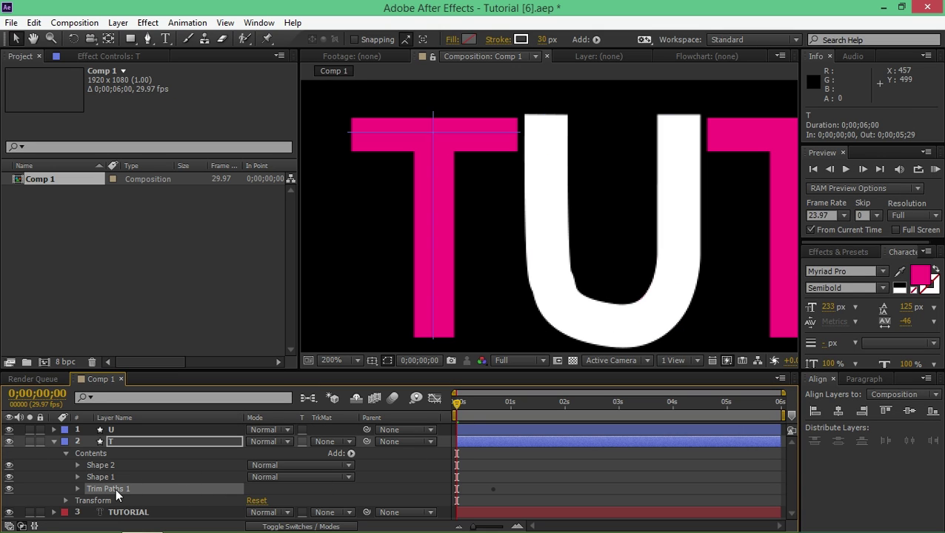
click(54, 441)
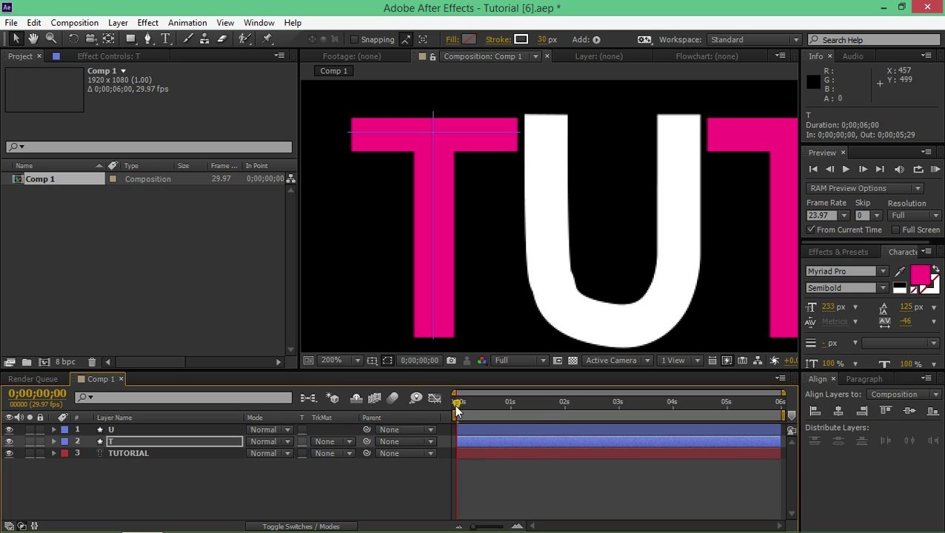
drag(456, 404, 443, 407)
click(126, 430)
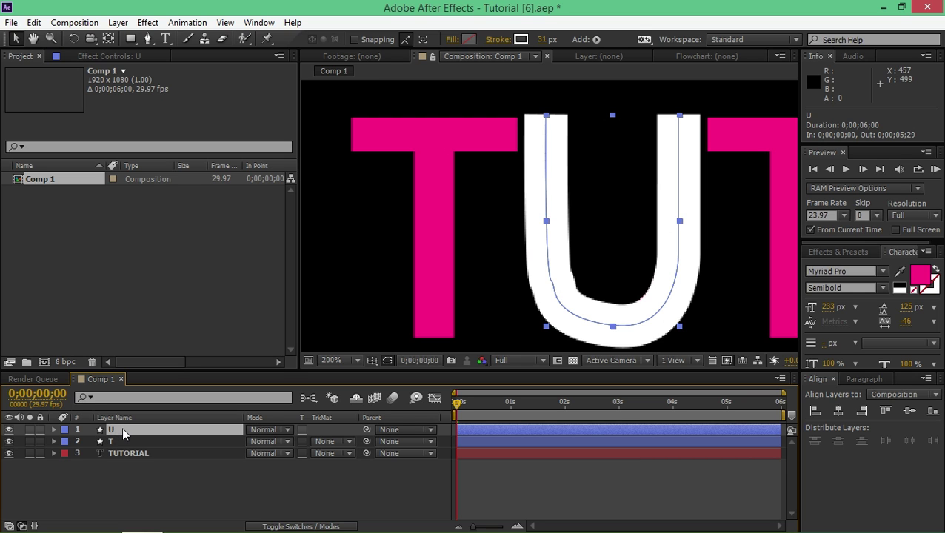
key(Return)
key(Caps_Lock)
key(Caps_Lock)
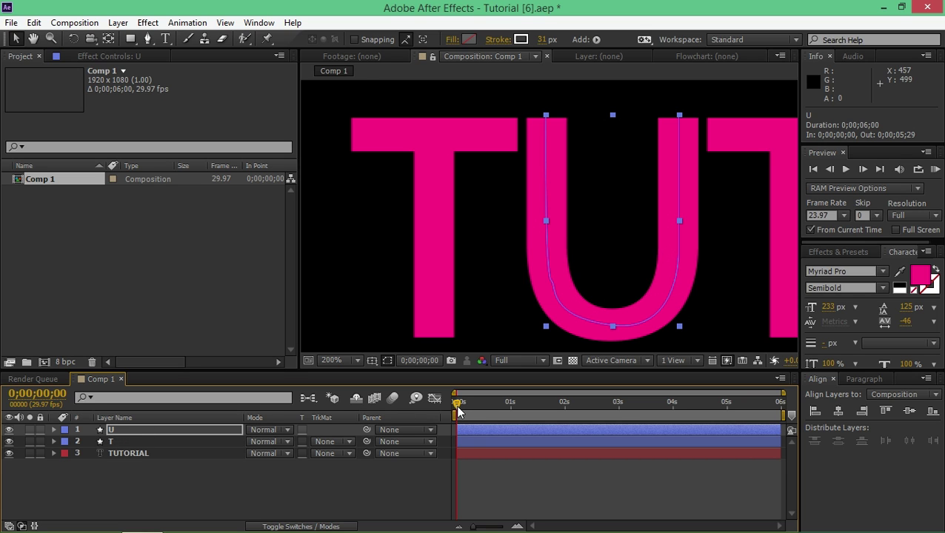
mouse_move(458, 412)
mouse_down()
mouse_move(492, 409)
mouse_move(447, 413)
mouse_up()
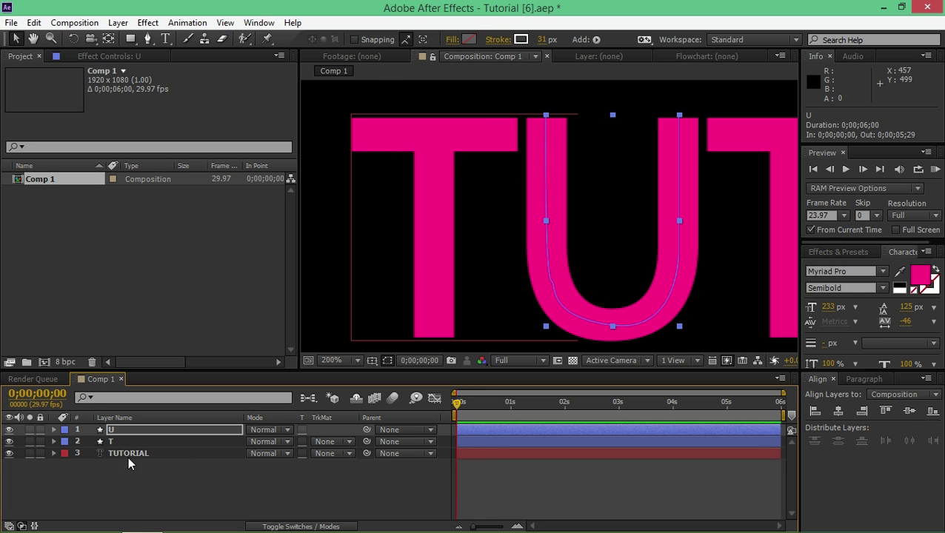
Step: Zoom out and pan the composition view to centre the TUTORIAL text
scroll(581, 276, down, 3)
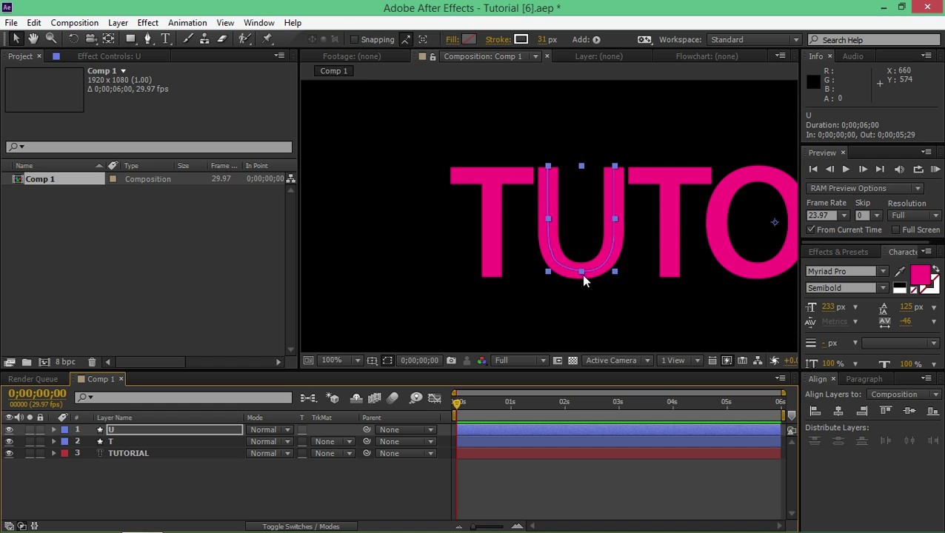
click(33, 39)
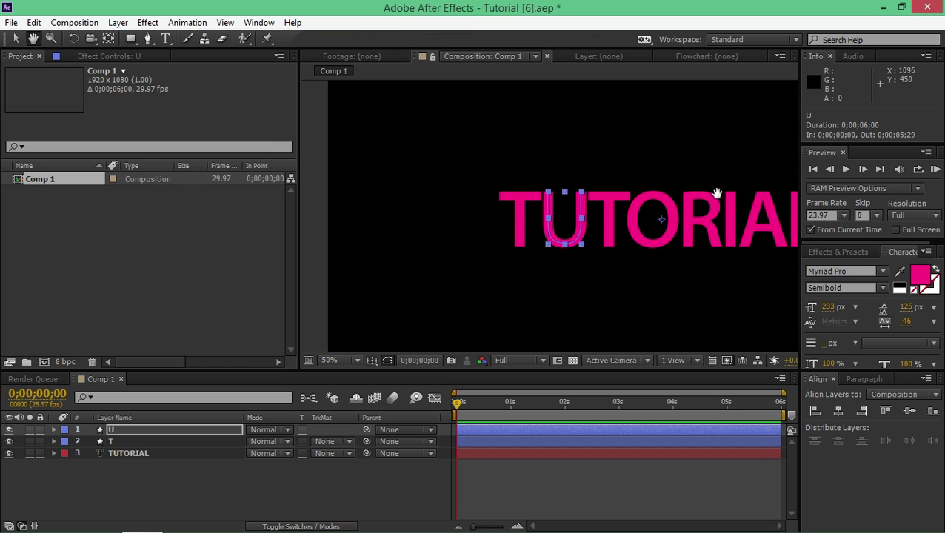
drag(660, 192, 492, 193)
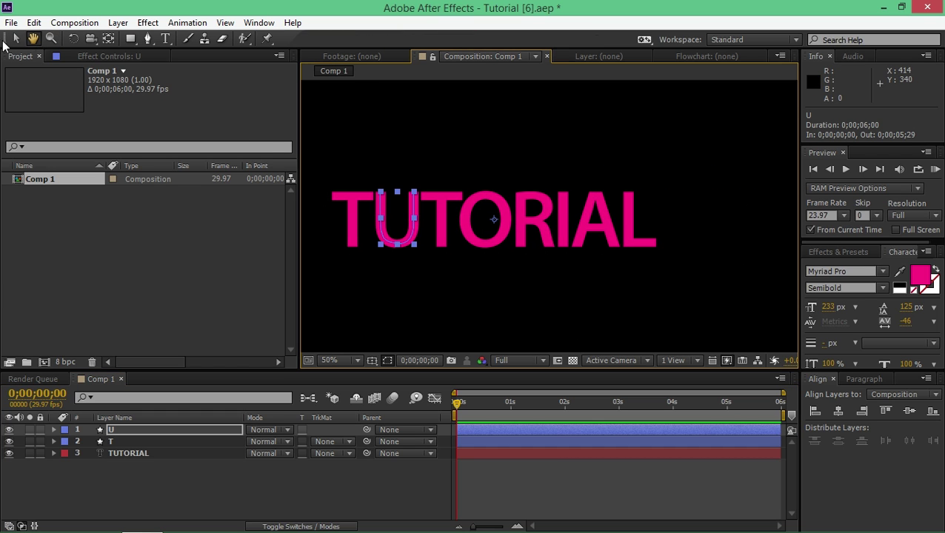
click(15, 39)
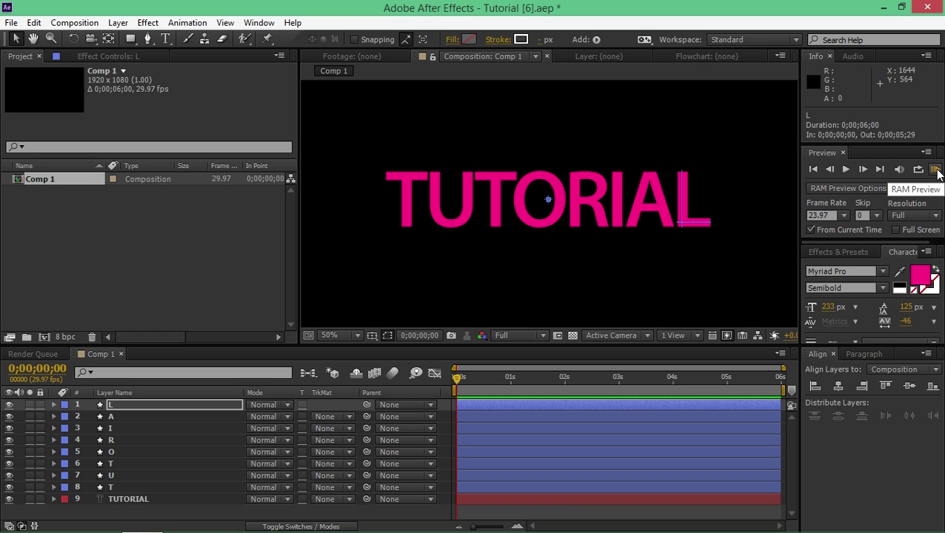
click(935, 169)
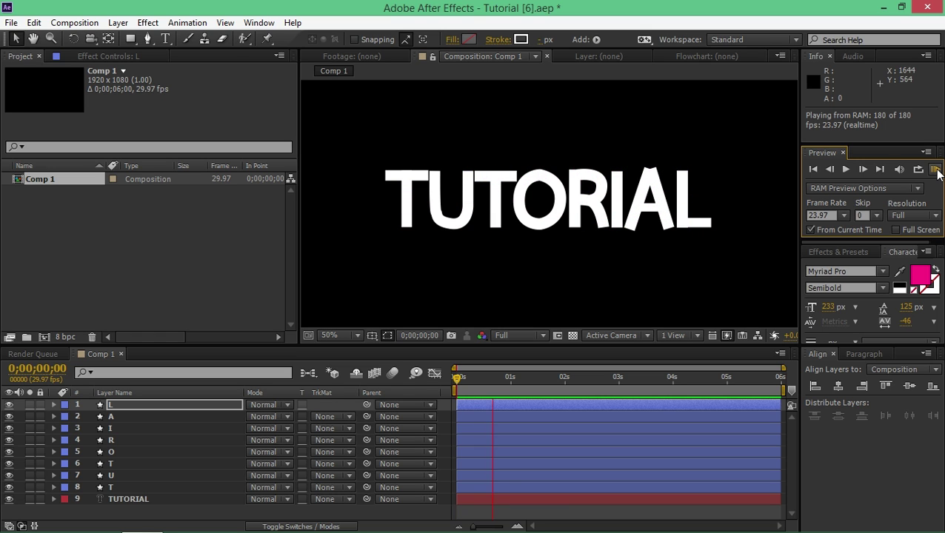
click(935, 169)
click(936, 170)
click(936, 170)
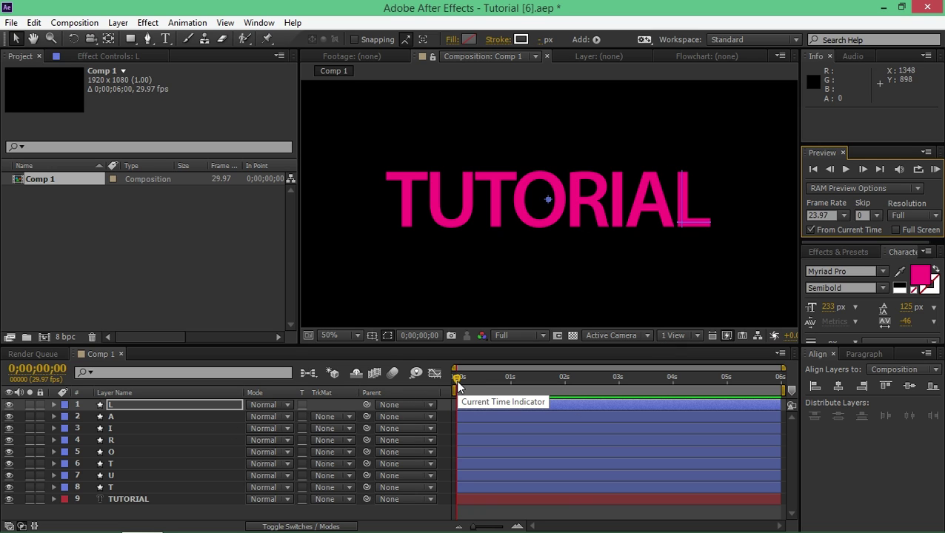
Step: Split all eight letter layers at 0;00;00;20 and delete their later halves
key(space)
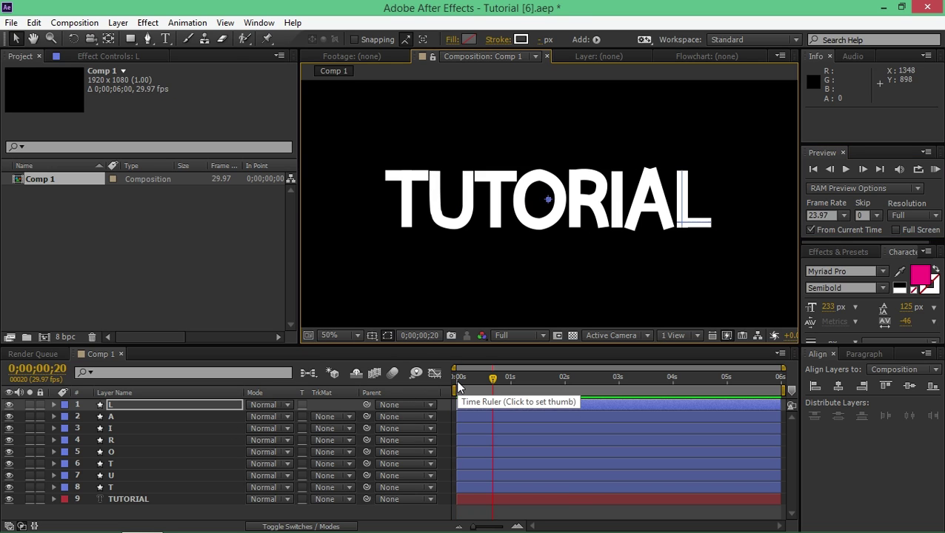
click(136, 485)
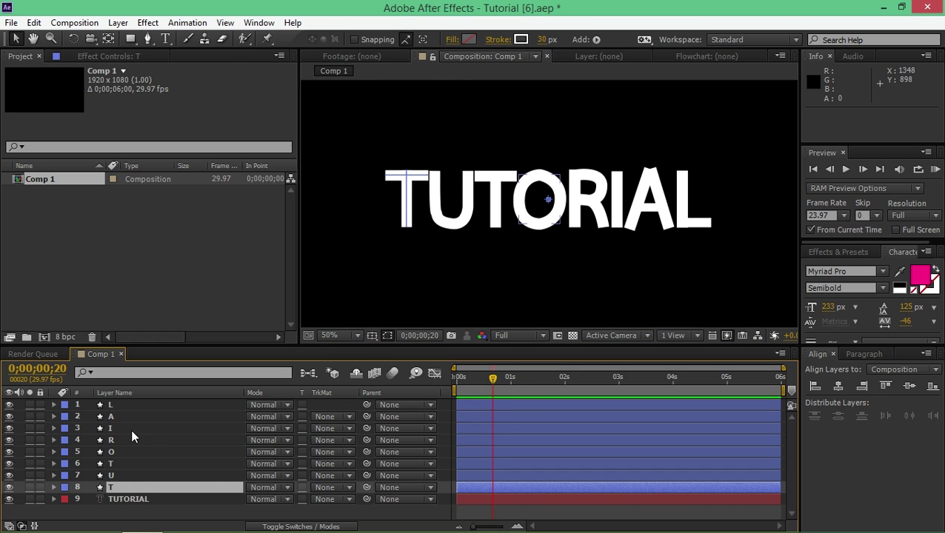
shift+click(119, 405)
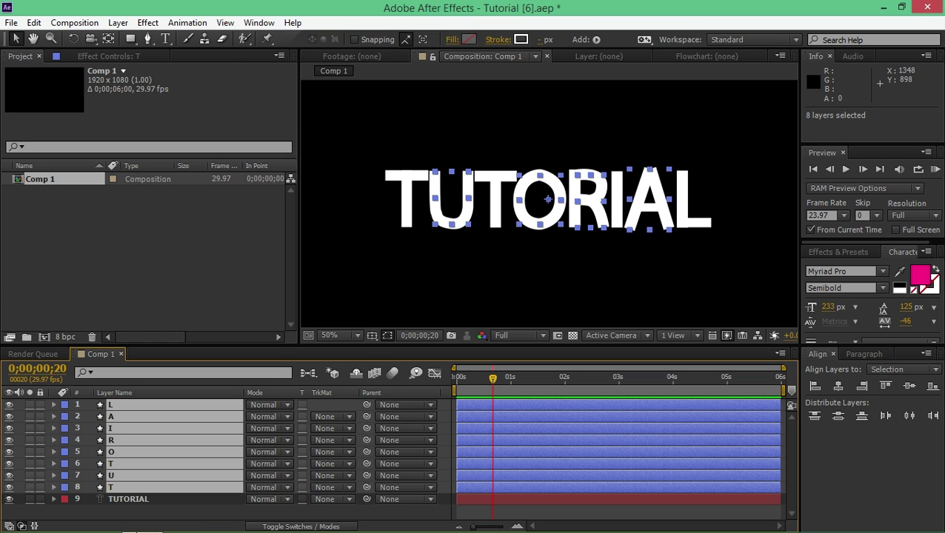
click(148, 511)
click(133, 487)
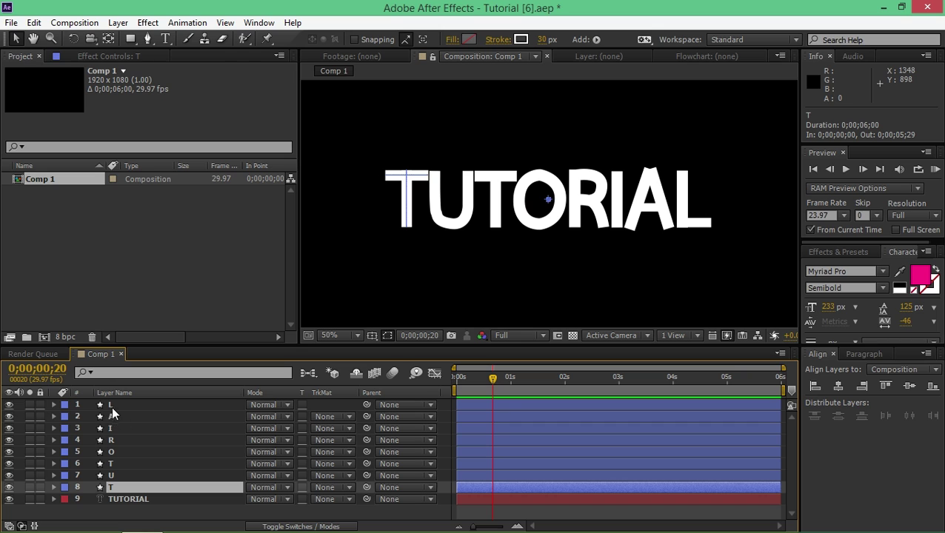
shift+click(118, 401)
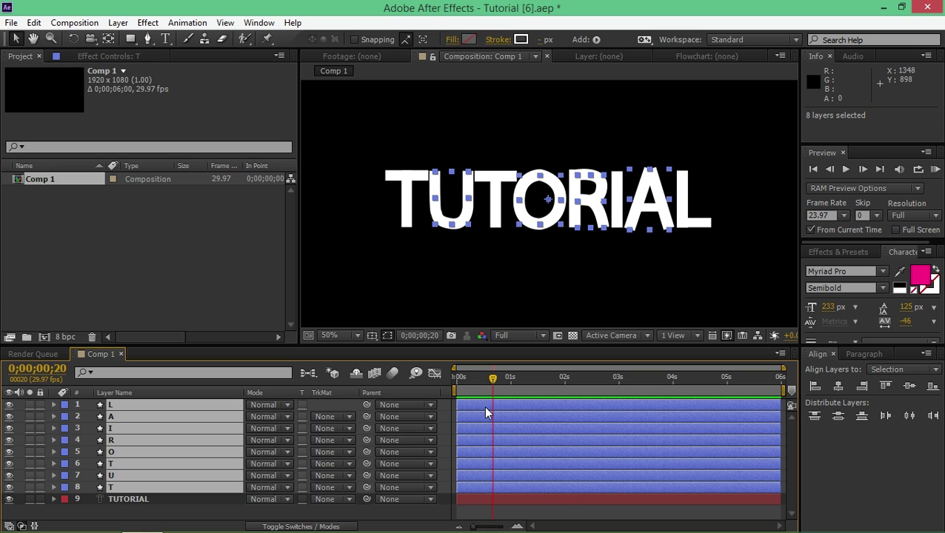
key(ctrl+shift+d)
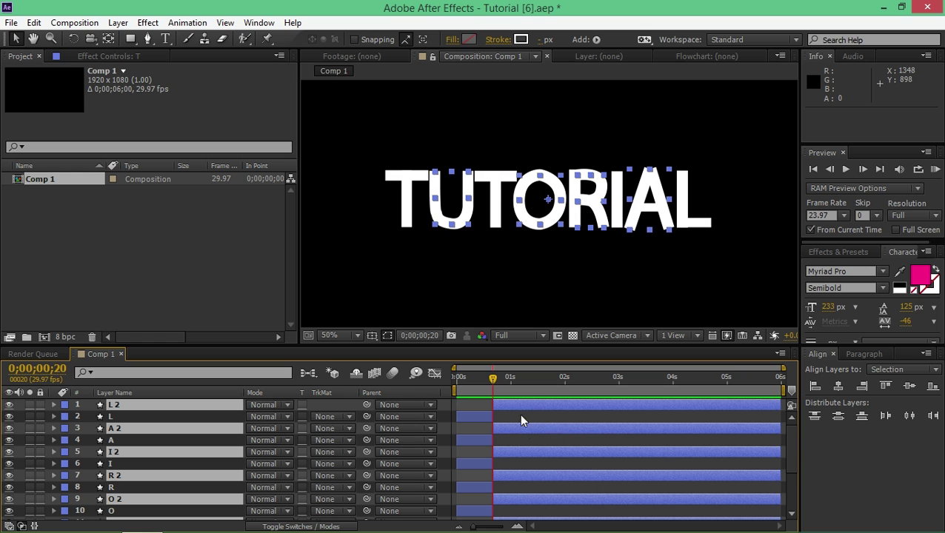
key(Delete)
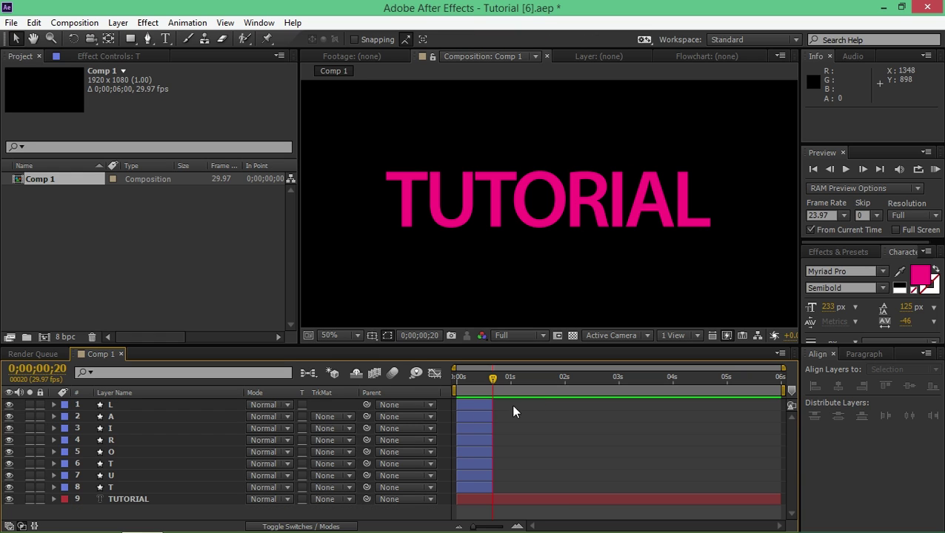
Step: Sequence layers 1–8 with a 0;00;00;16 overlap duration and Transition Off
click(118, 487)
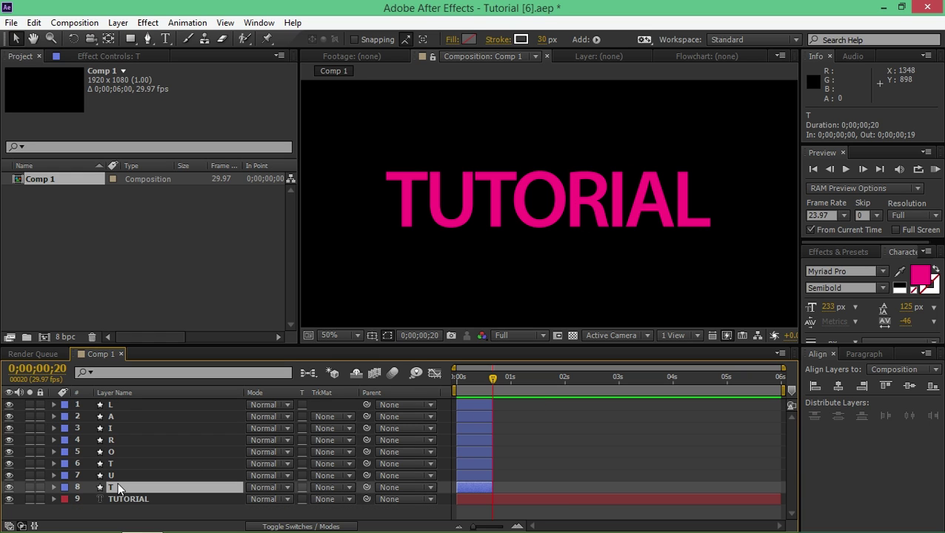
shift+click(114, 404)
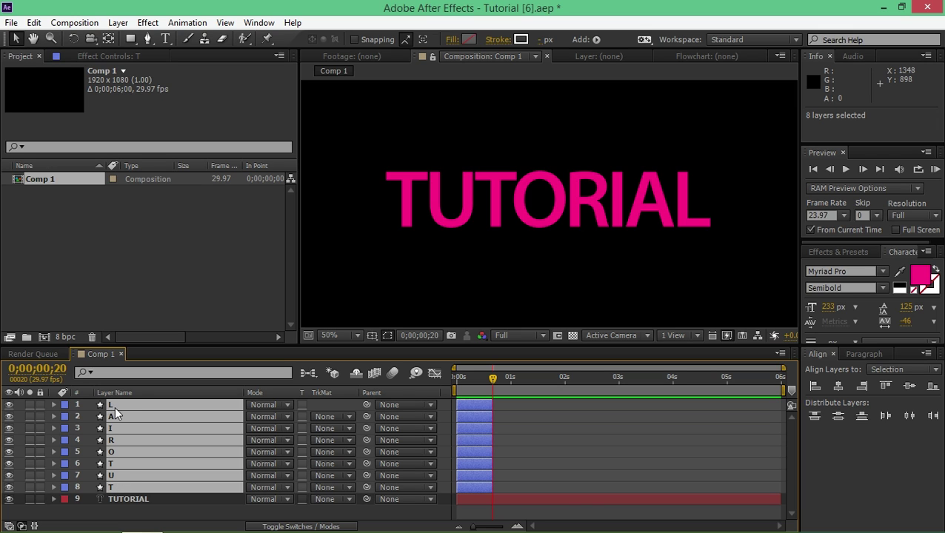
click(187, 23)
mouse_move(335, 175)
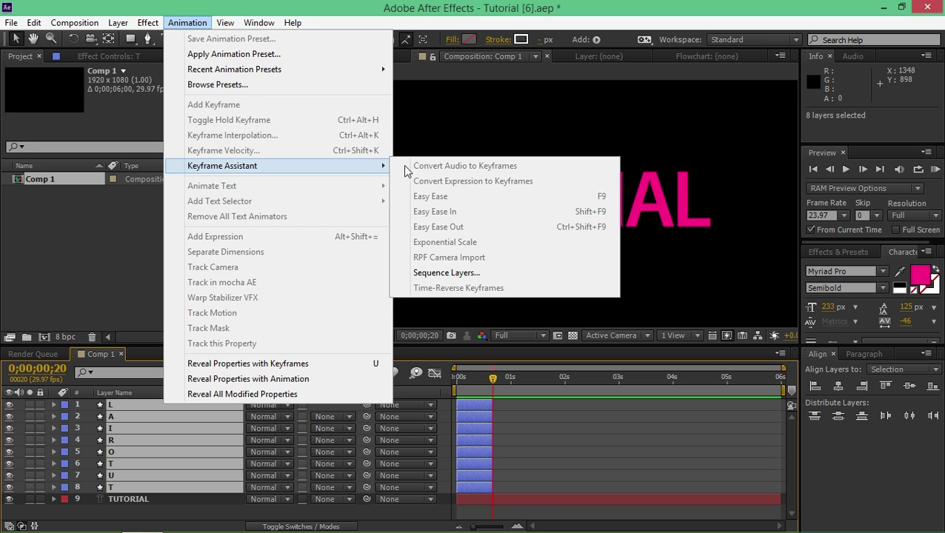
click(484, 273)
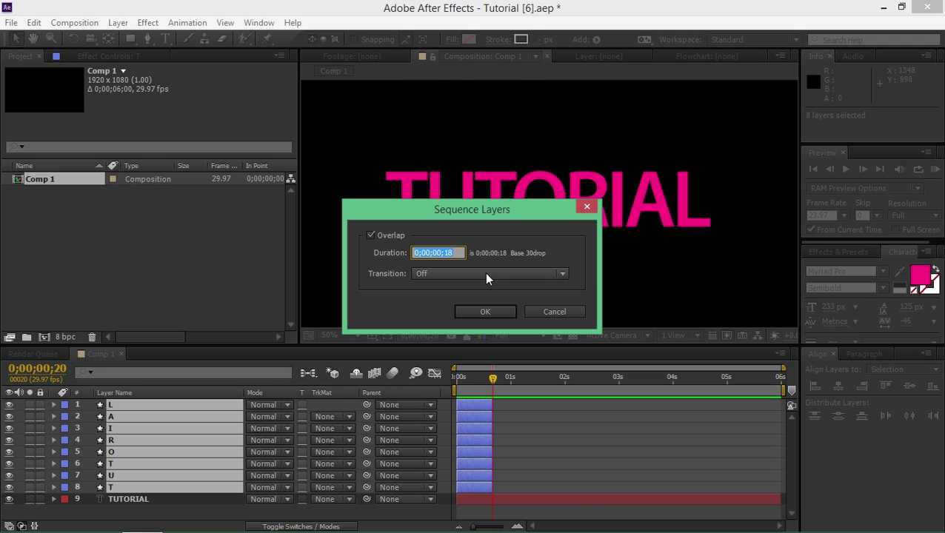
click(460, 252)
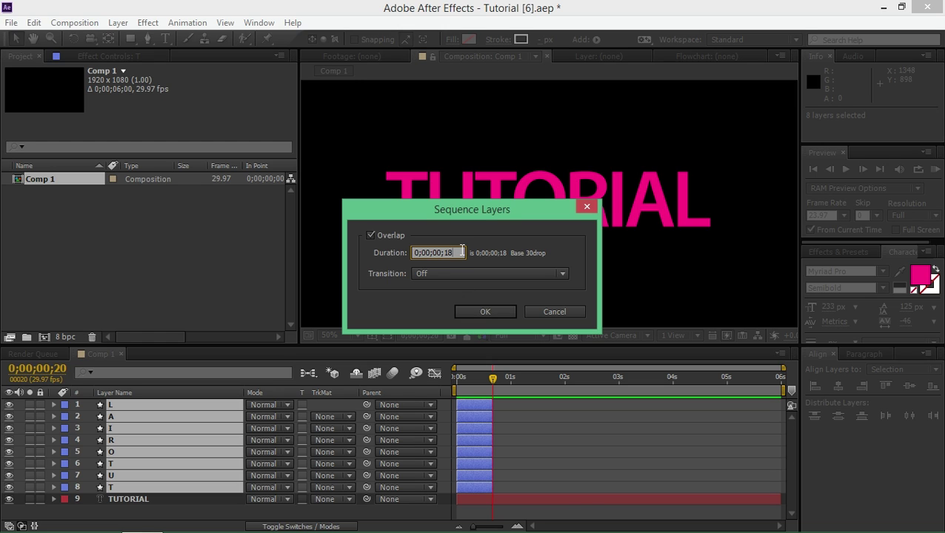
key(BackSpace)
text(6)
click(460, 273)
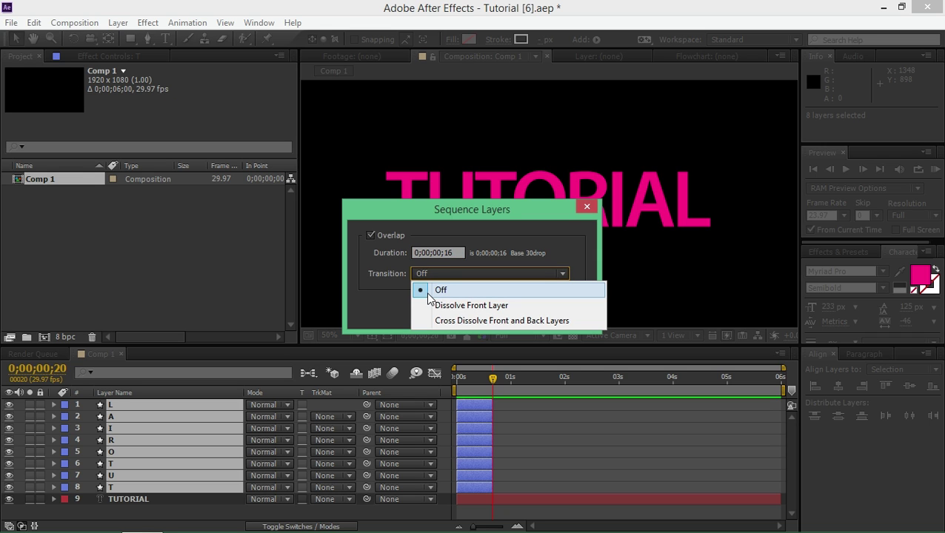
click(554, 295)
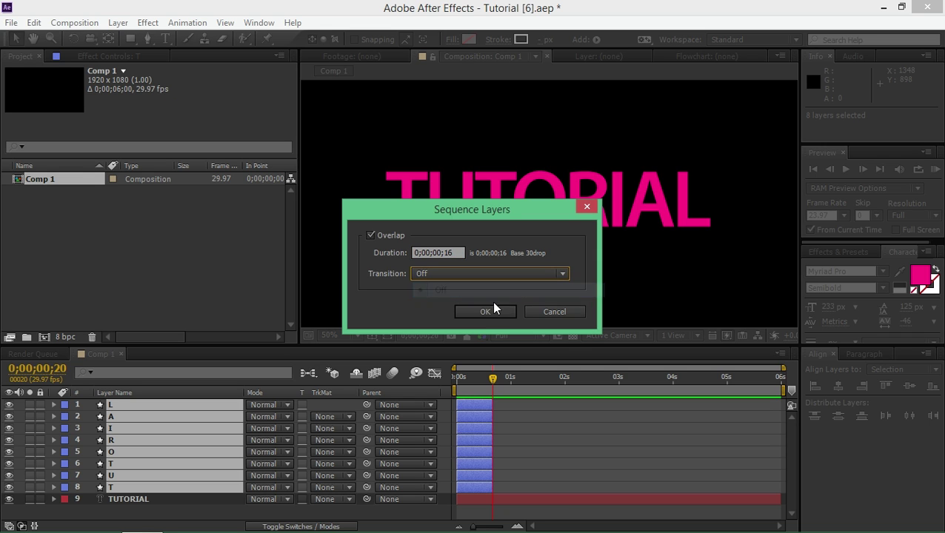
click(484, 312)
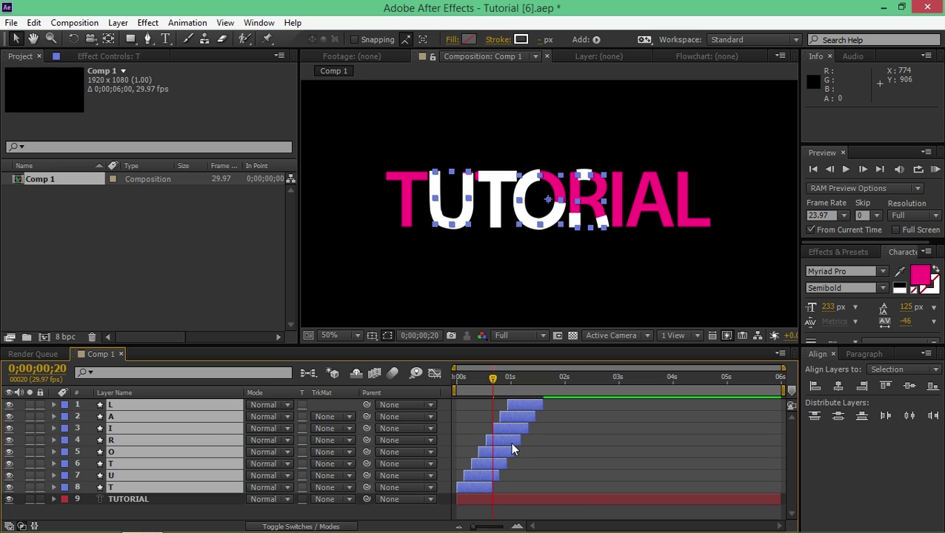
Step: Extend the letter layers to the comp end, move TUTORIAL to the top and set it to Stencil Alpha
drag(514, 439, 811, 440)
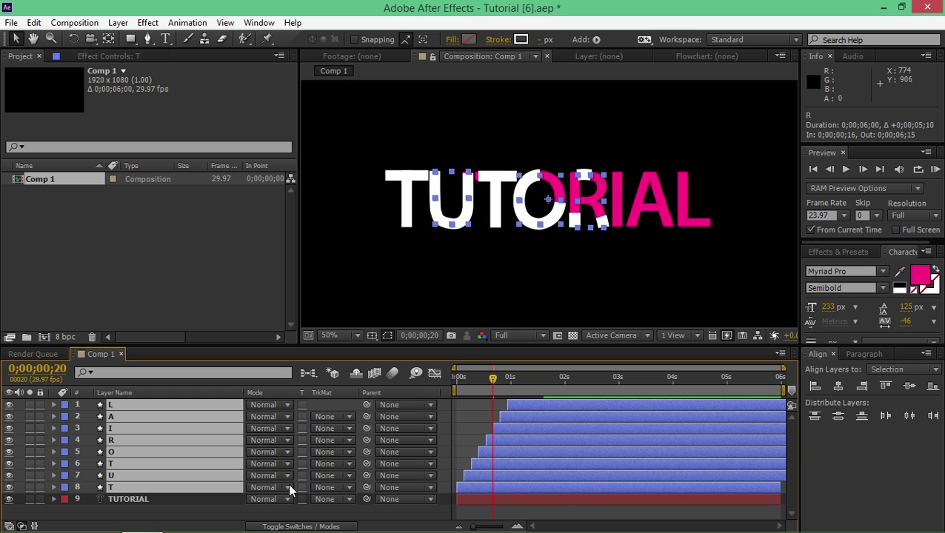
click(162, 498)
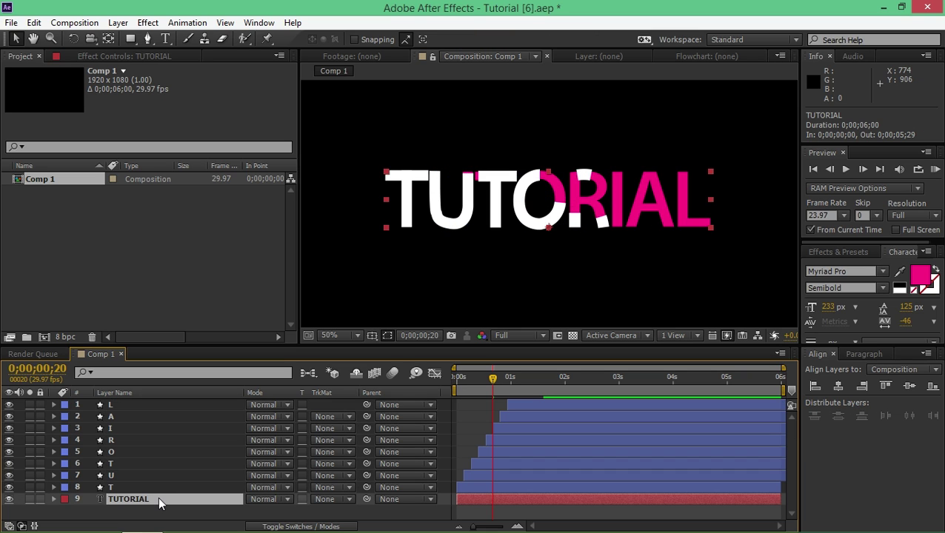
drag(128, 498, 135, 400)
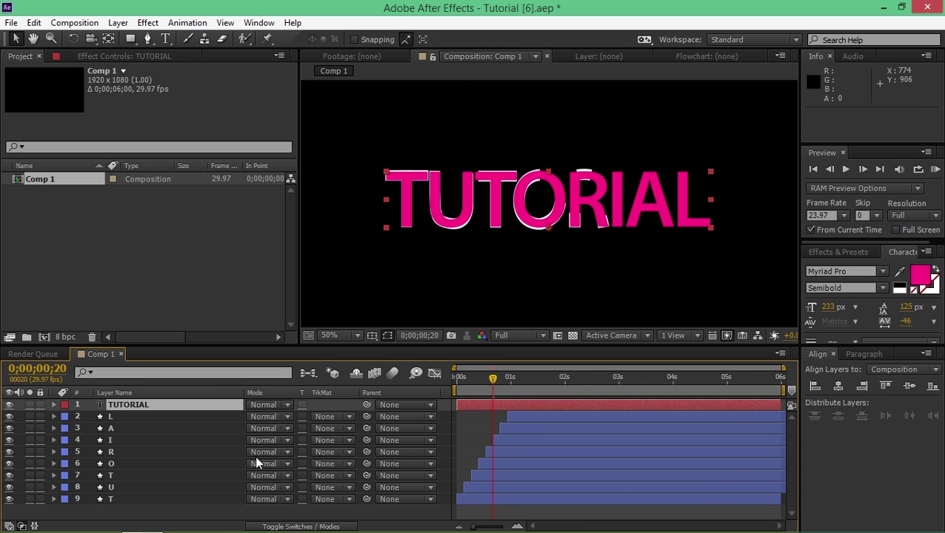
click(271, 405)
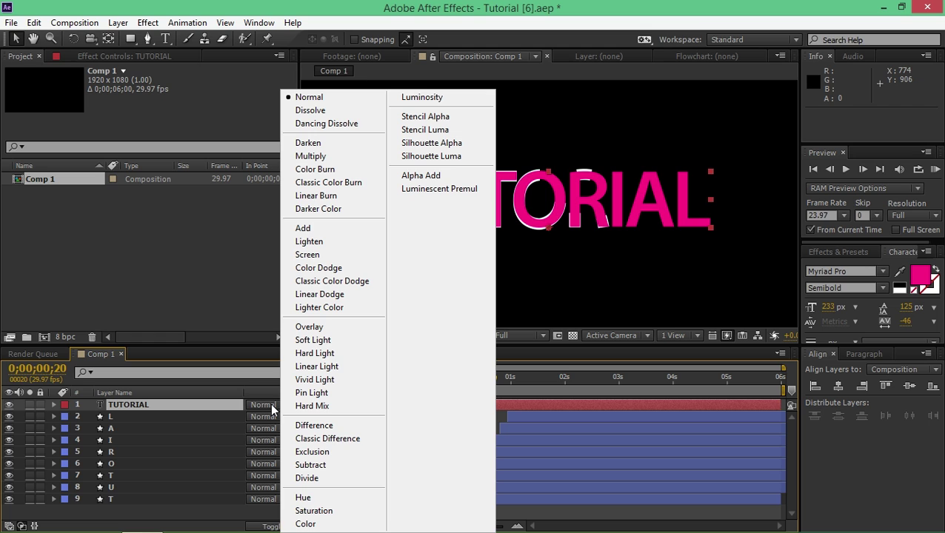
click(450, 116)
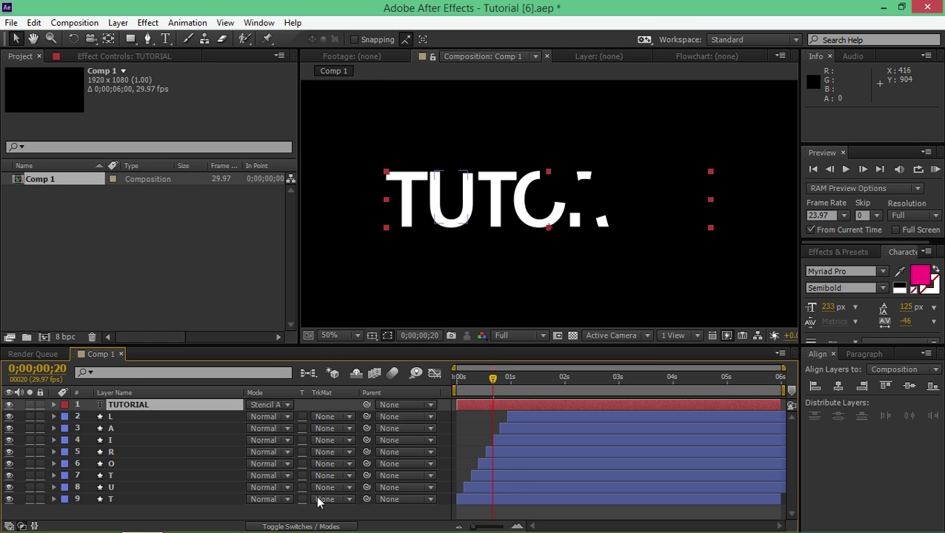
click(312, 527)
Step: Enable composition motion blur and the Motion Blur switch on every letter layer
click(415, 374)
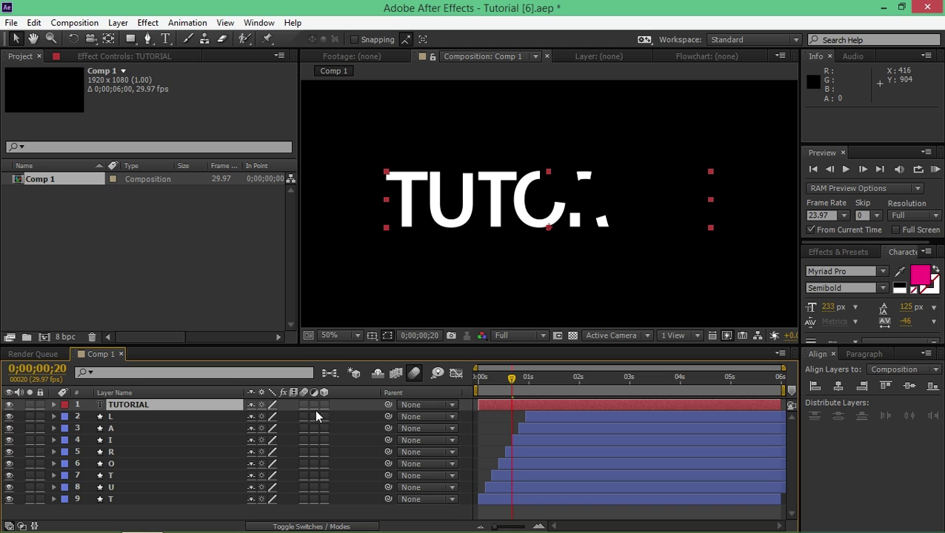
click(304, 416)
click(303, 488)
click(303, 499)
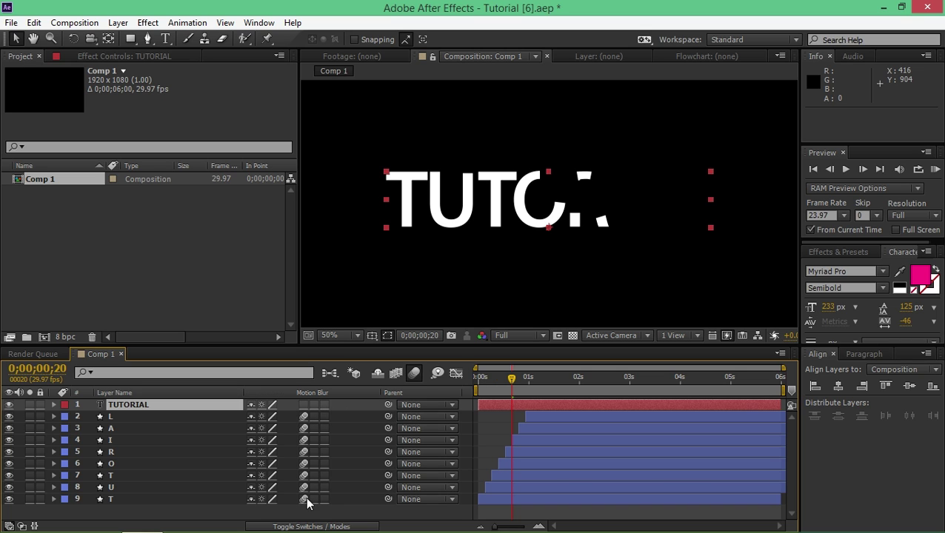
click(356, 511)
drag(513, 375, 442, 380)
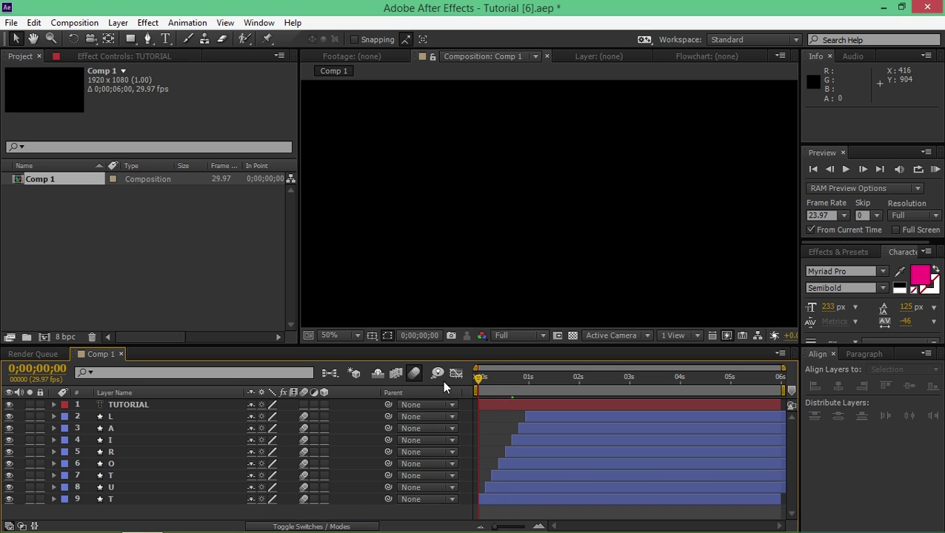
Step: Run a RAM preview of the write-on, then select all nine layers up to TUTORIAL
click(935, 169)
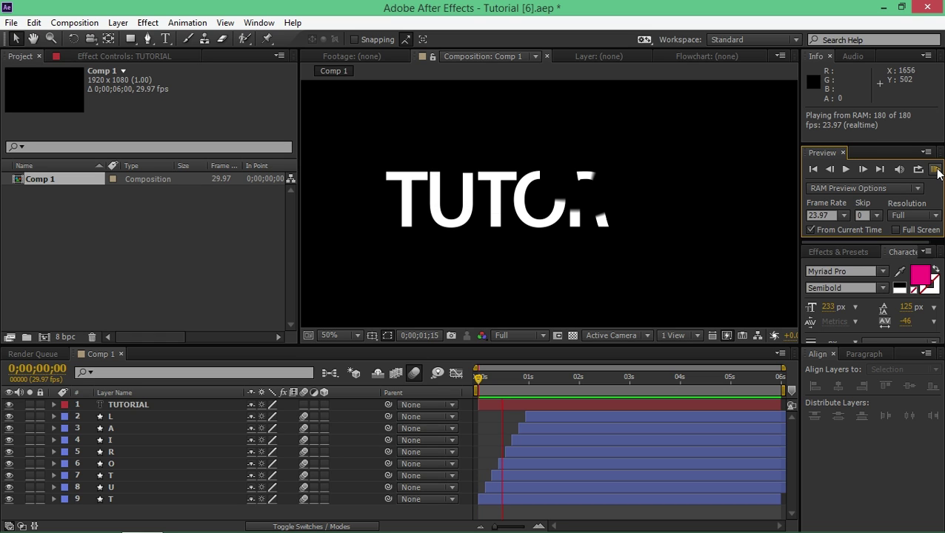
click(164, 511)
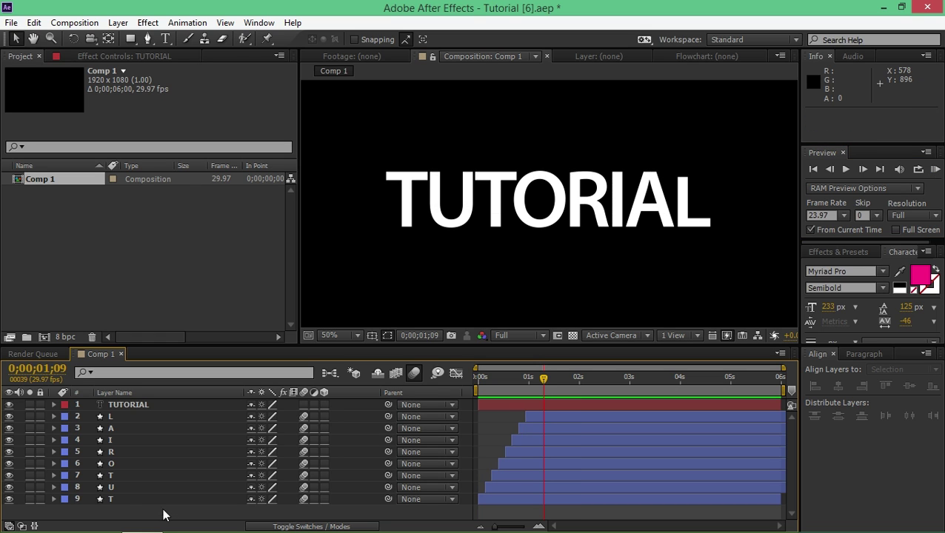
click(112, 500)
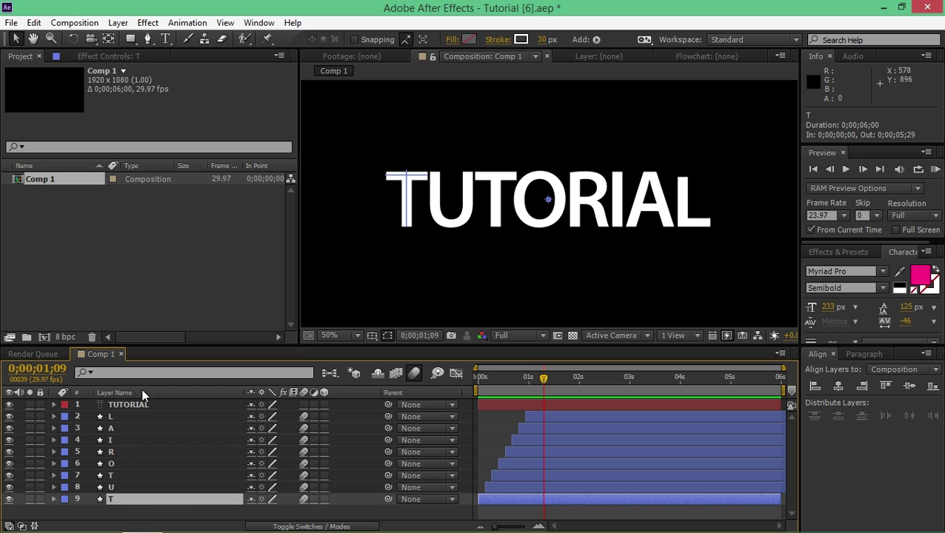
shift+click(132, 404)
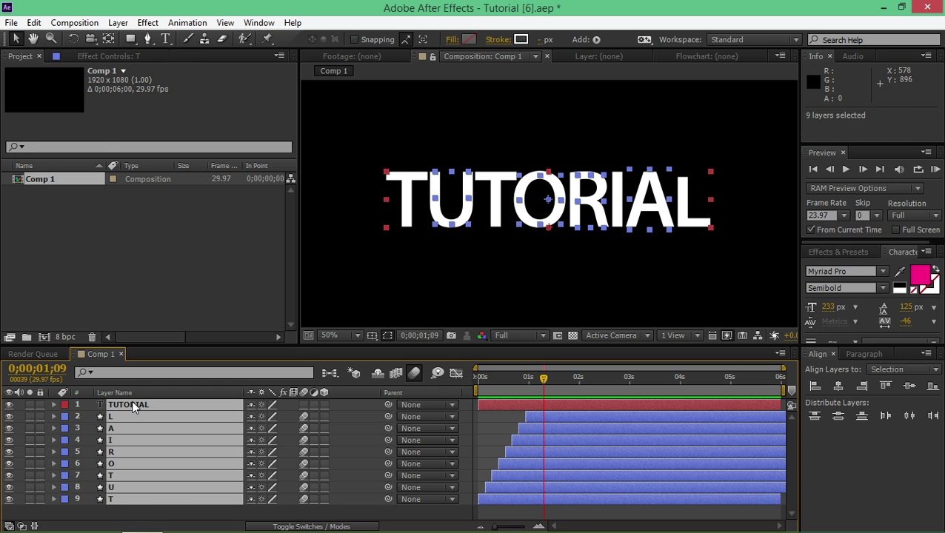
Step: Pre-compose the selected layers into a comp named 'TUTORIAL write on'
right_click(131, 404)
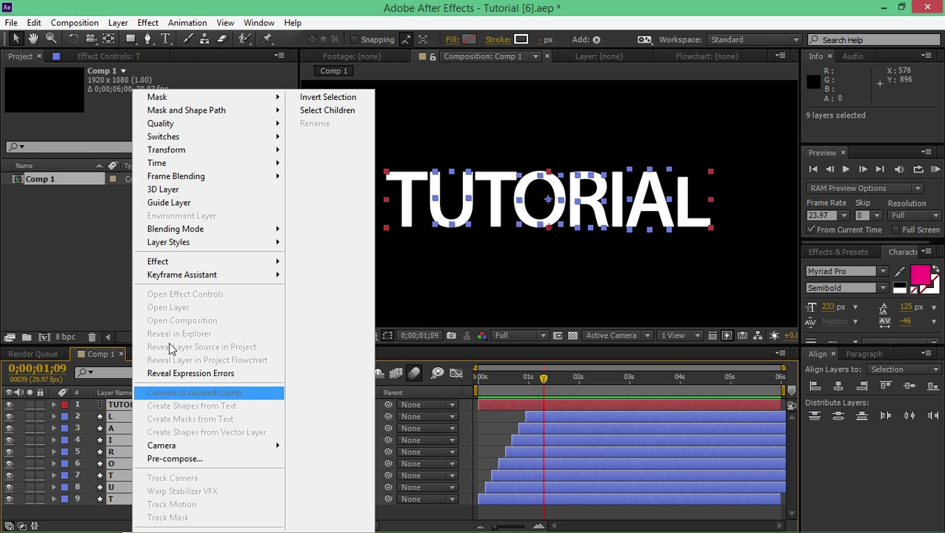
click(176, 458)
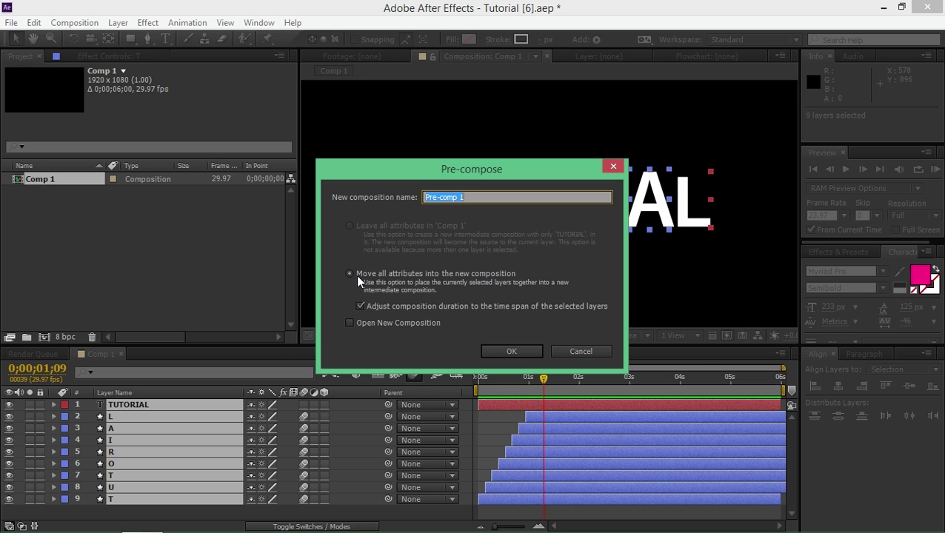
text(TUTOR)
text(n)
key(Return)
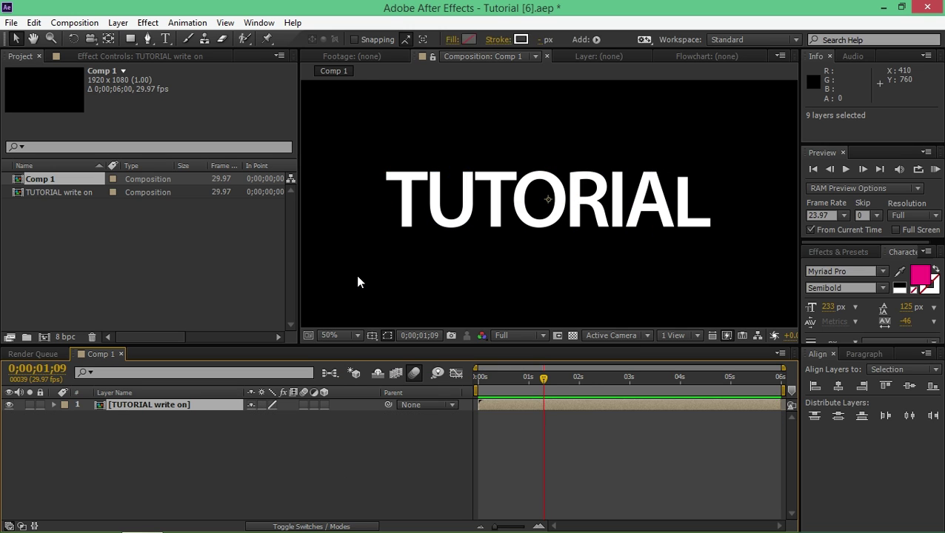
click(234, 438)
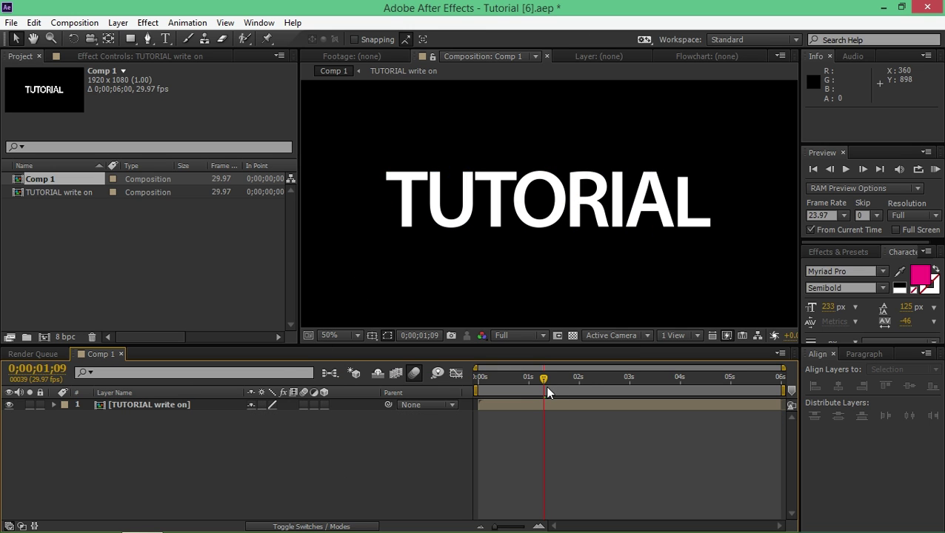
drag(544, 385, 511, 377)
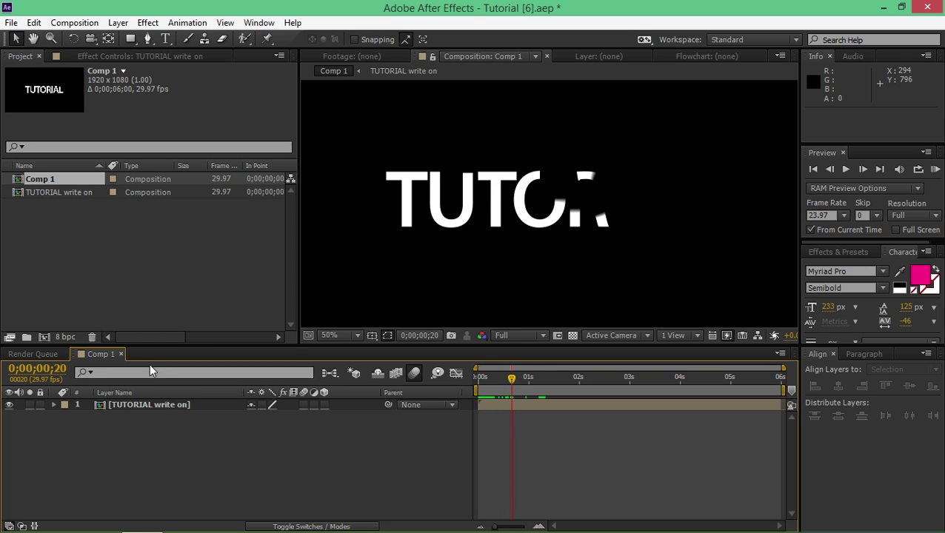
Step: Duplicate the TUTORIAL write on layer and delay the copy's start by two frames
click(136, 408)
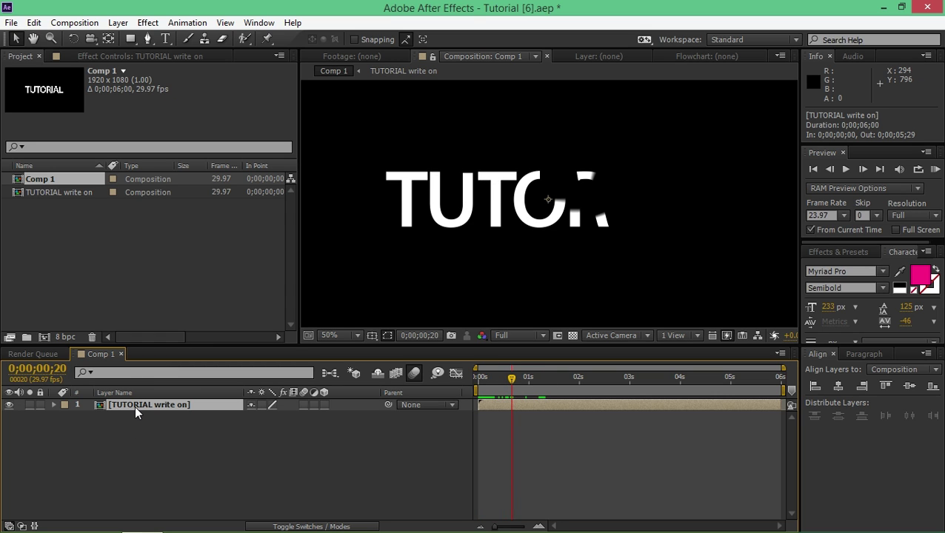
key(ctrl+d)
key(ctrl+d)
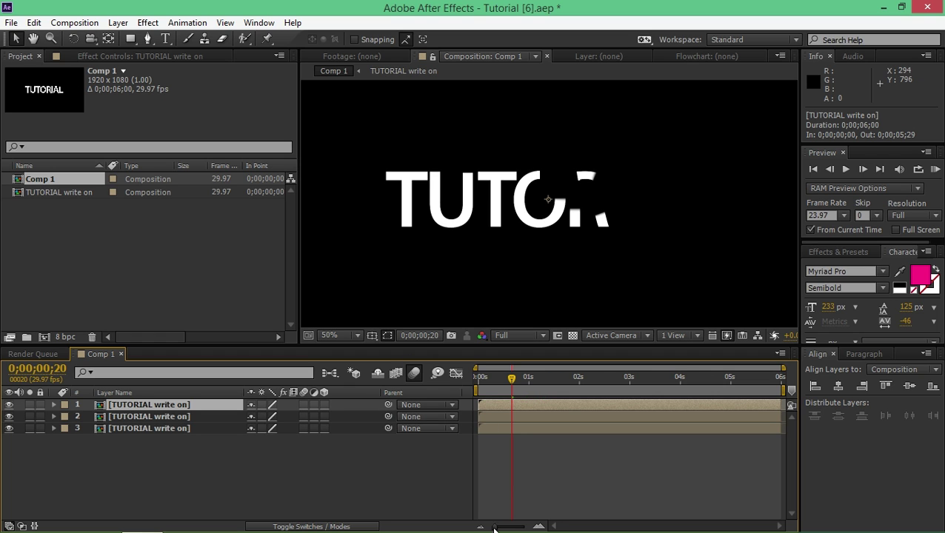
drag(497, 526, 511, 531)
drag(489, 415, 502, 401)
Step: Apply the Tint effect to two of the TUTORIAL write on copies
click(823, 256)
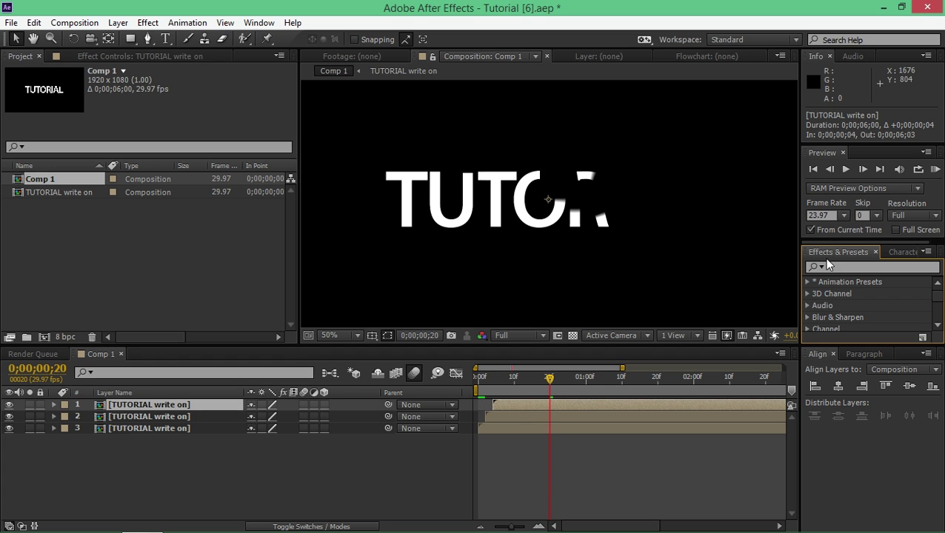
click(840, 265)
text(tint)
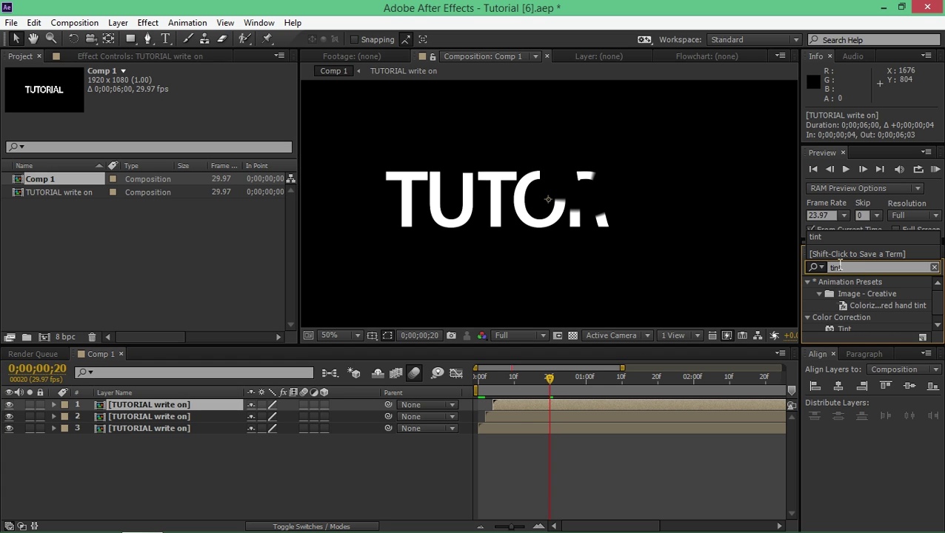
click(842, 330)
drag(842, 330, 496, 427)
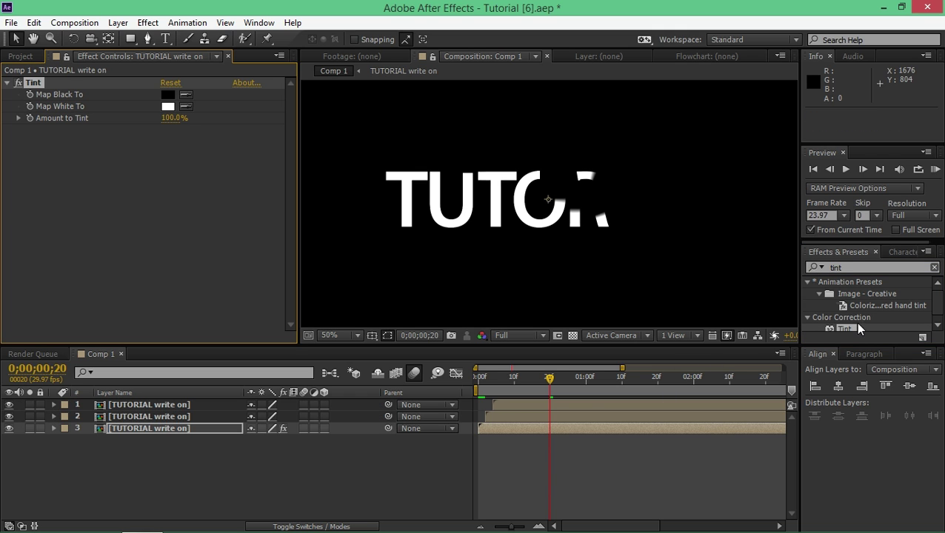
drag(848, 328, 528, 417)
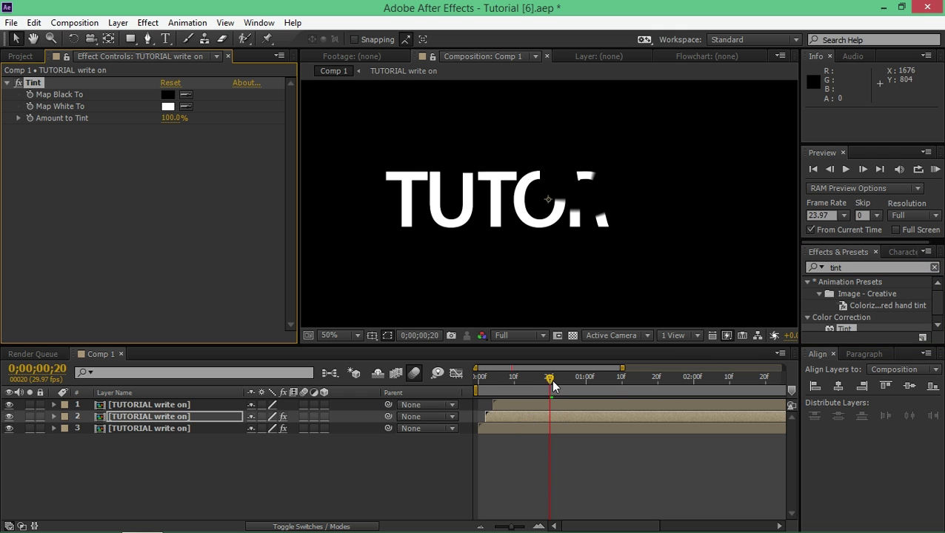
drag(551, 379, 456, 383)
Step: Set layer 3's Tint Map White To colour to dark blue
click(181, 426)
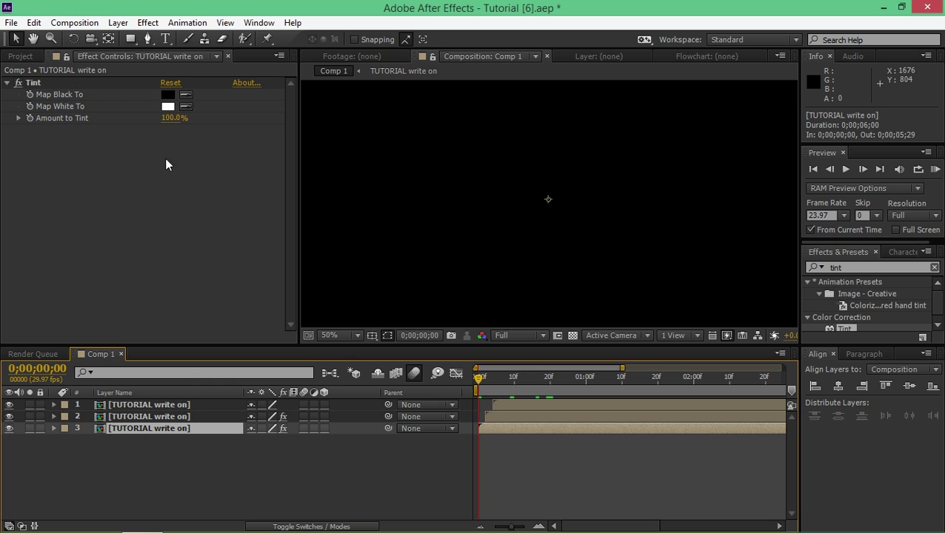
click(168, 105)
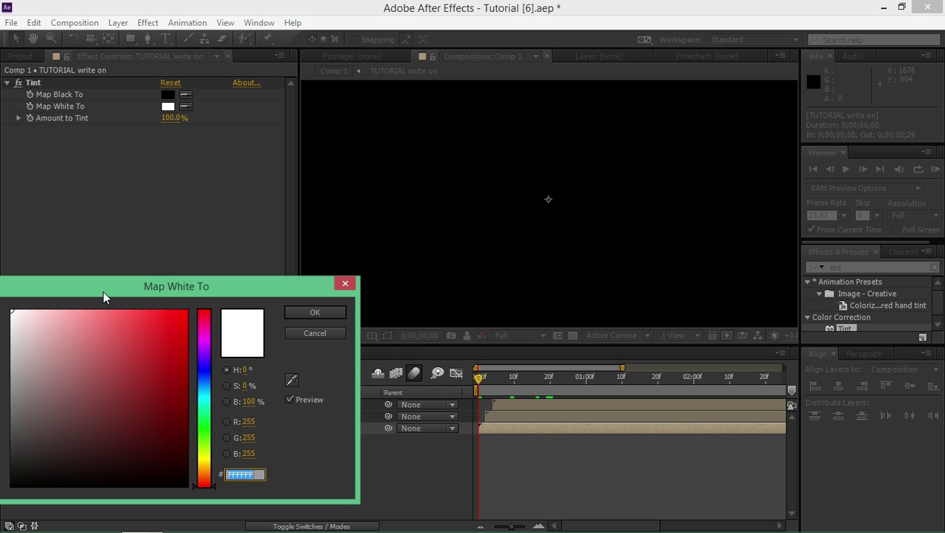
drag(103, 291, 290, 182)
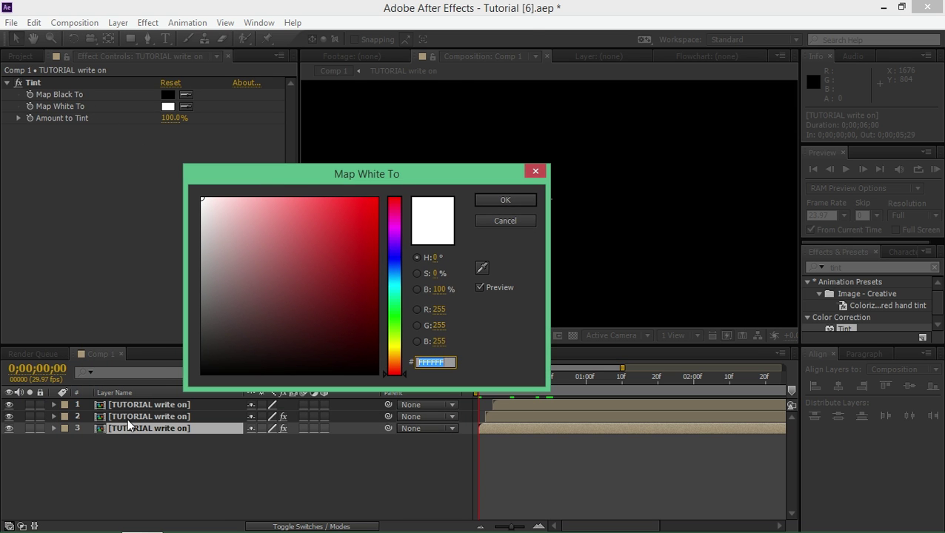
drag(396, 271, 399, 258)
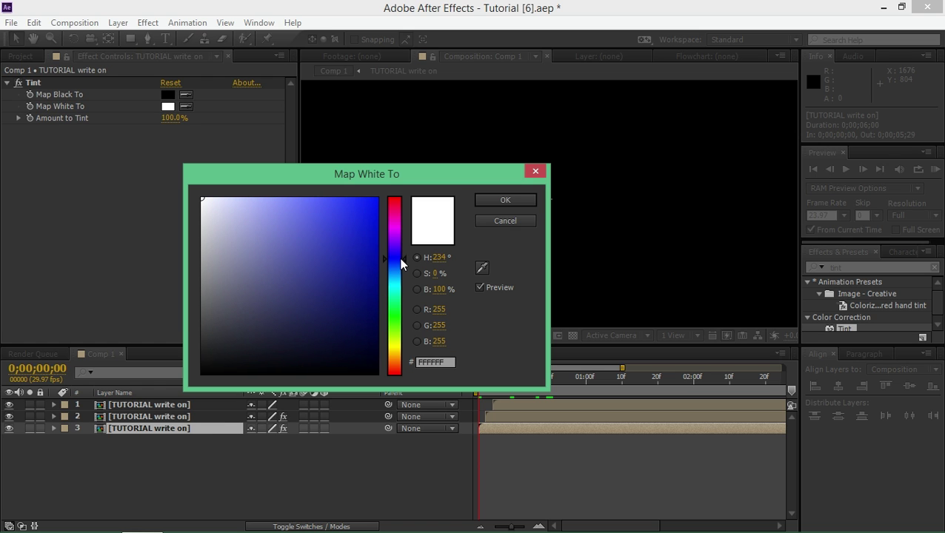
click(351, 231)
click(505, 200)
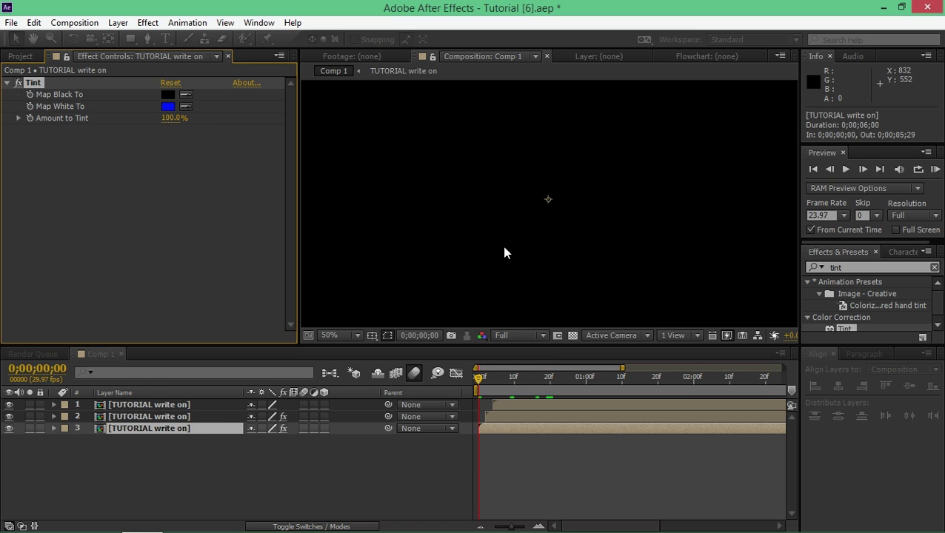
Step: Set layer 2's Tint Map White To colour to light blue 1B96FF
click(501, 413)
click(166, 107)
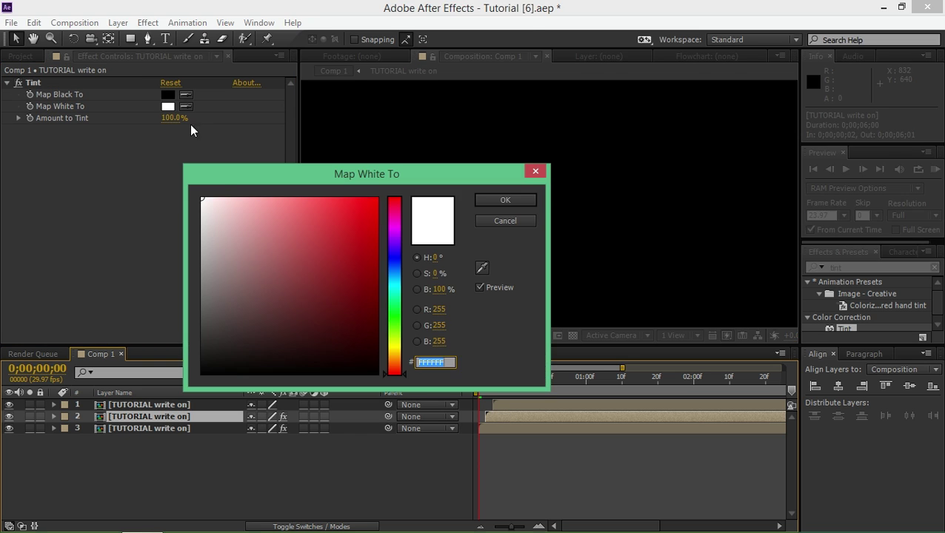
drag(391, 260, 395, 272)
drag(360, 243, 359, 198)
click(491, 202)
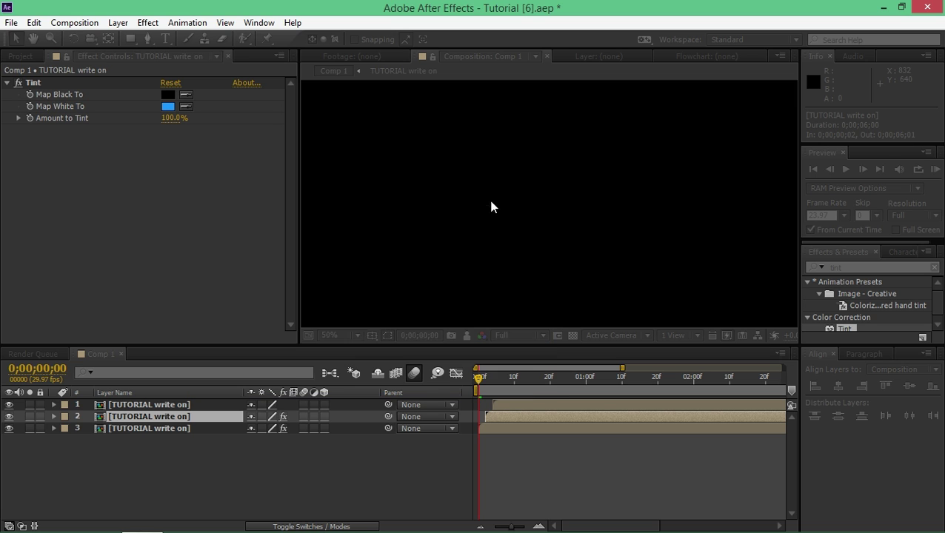
mouse_move(478, 379)
mouse_down()
mouse_move(506, 381)
mouse_move(465, 388)
mouse_up()
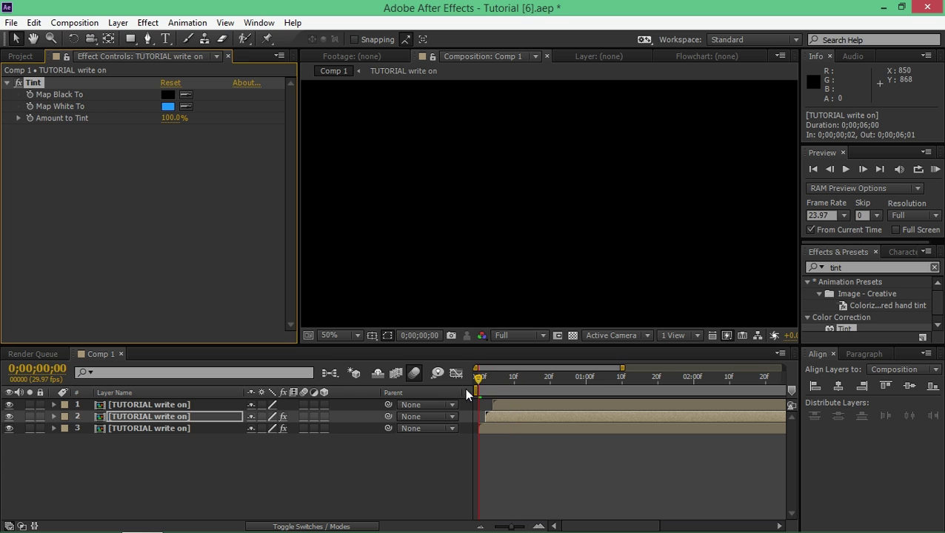
click(936, 169)
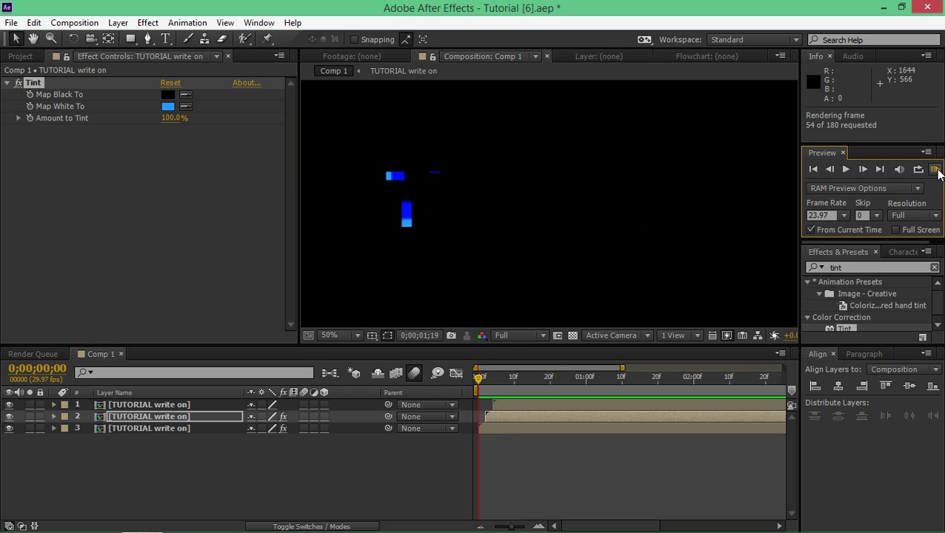